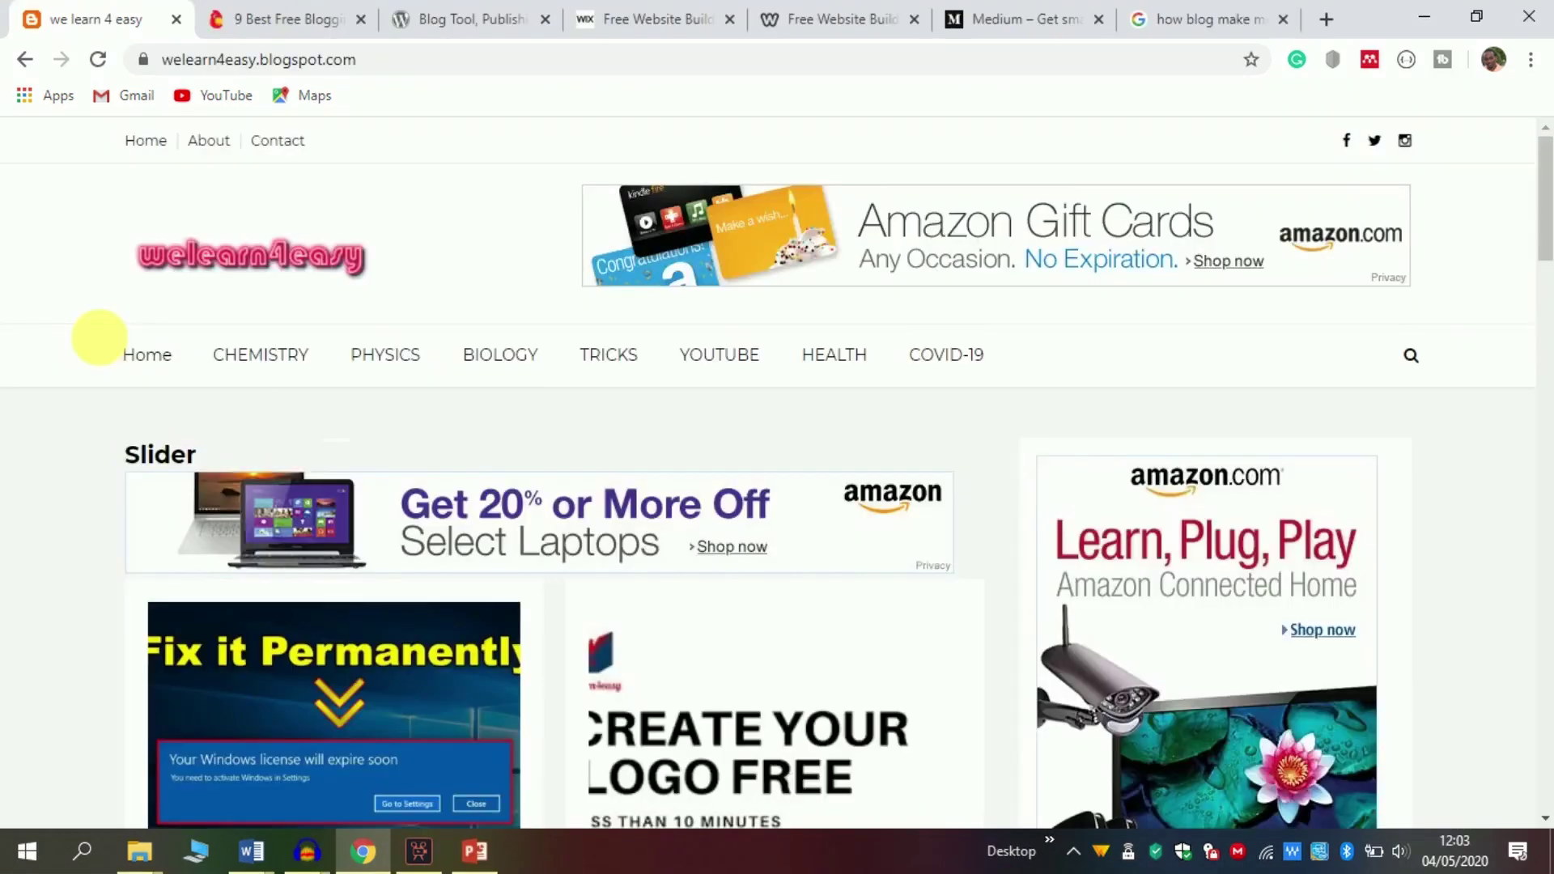
# - Scroll through the welearn4easy blog's posts and load the next page of older posts
pyautogui.scroll(-12, 99, 337)
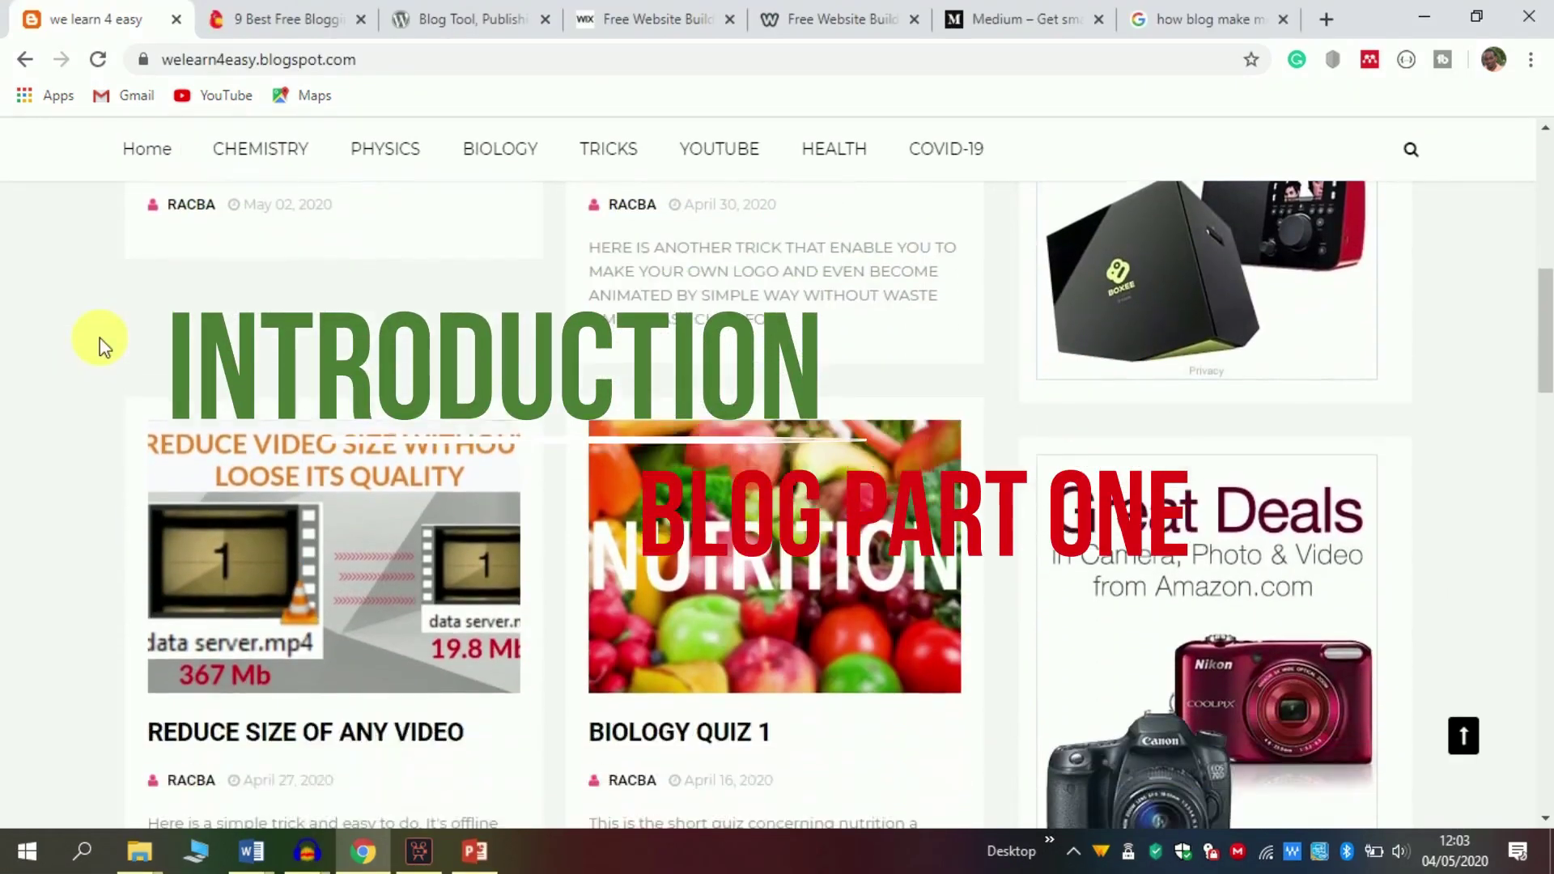
pyautogui.scroll(-6, 100, 338)
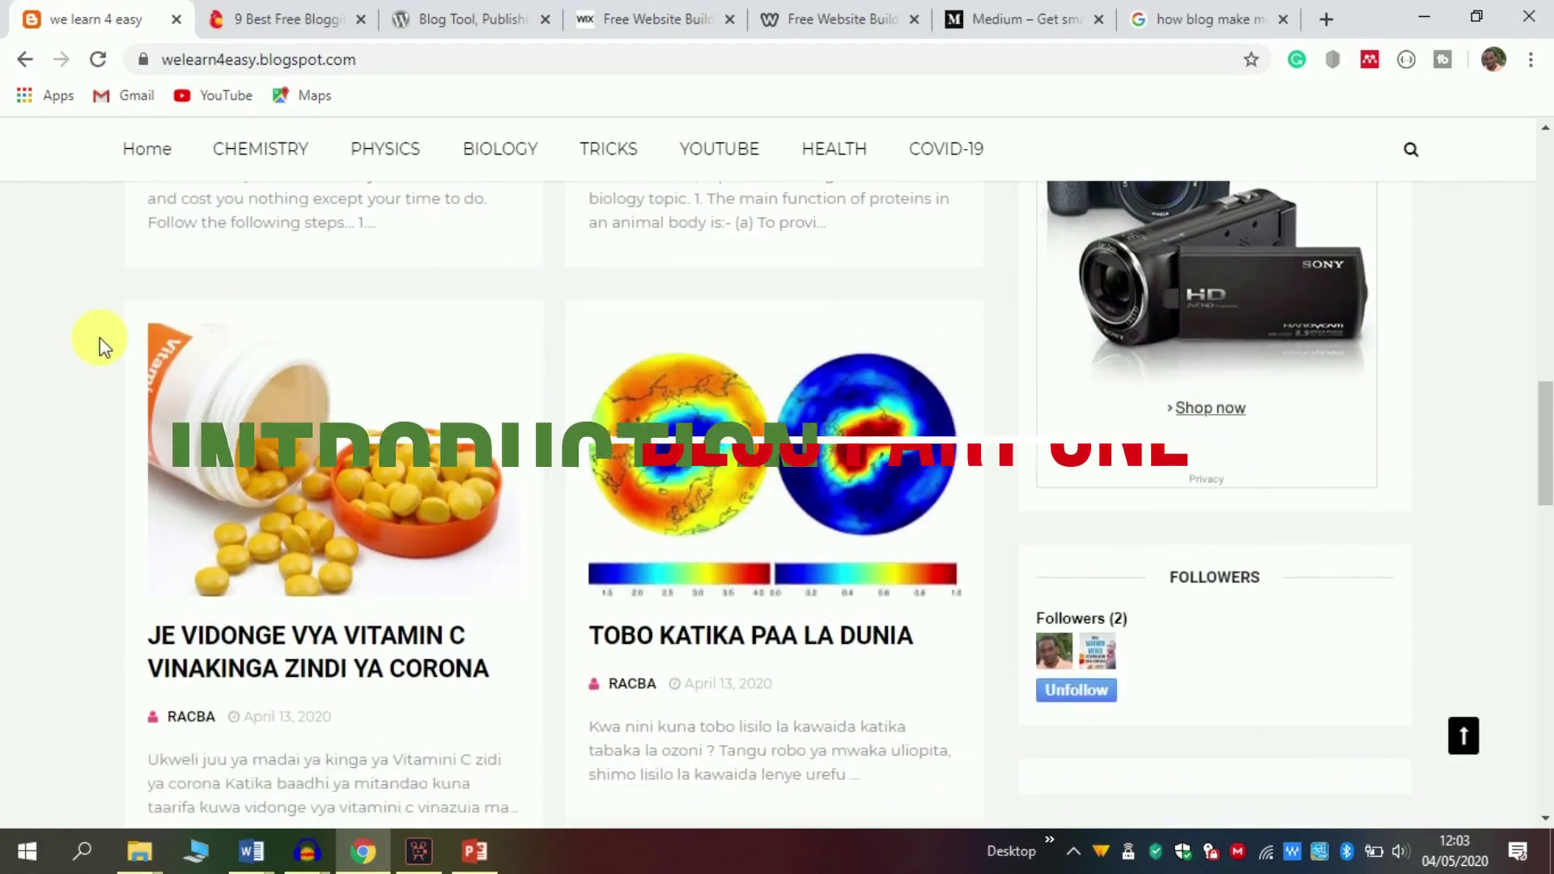
pyautogui.scroll(-3, 99, 337)
pyautogui.scroll(1, 100, 337)
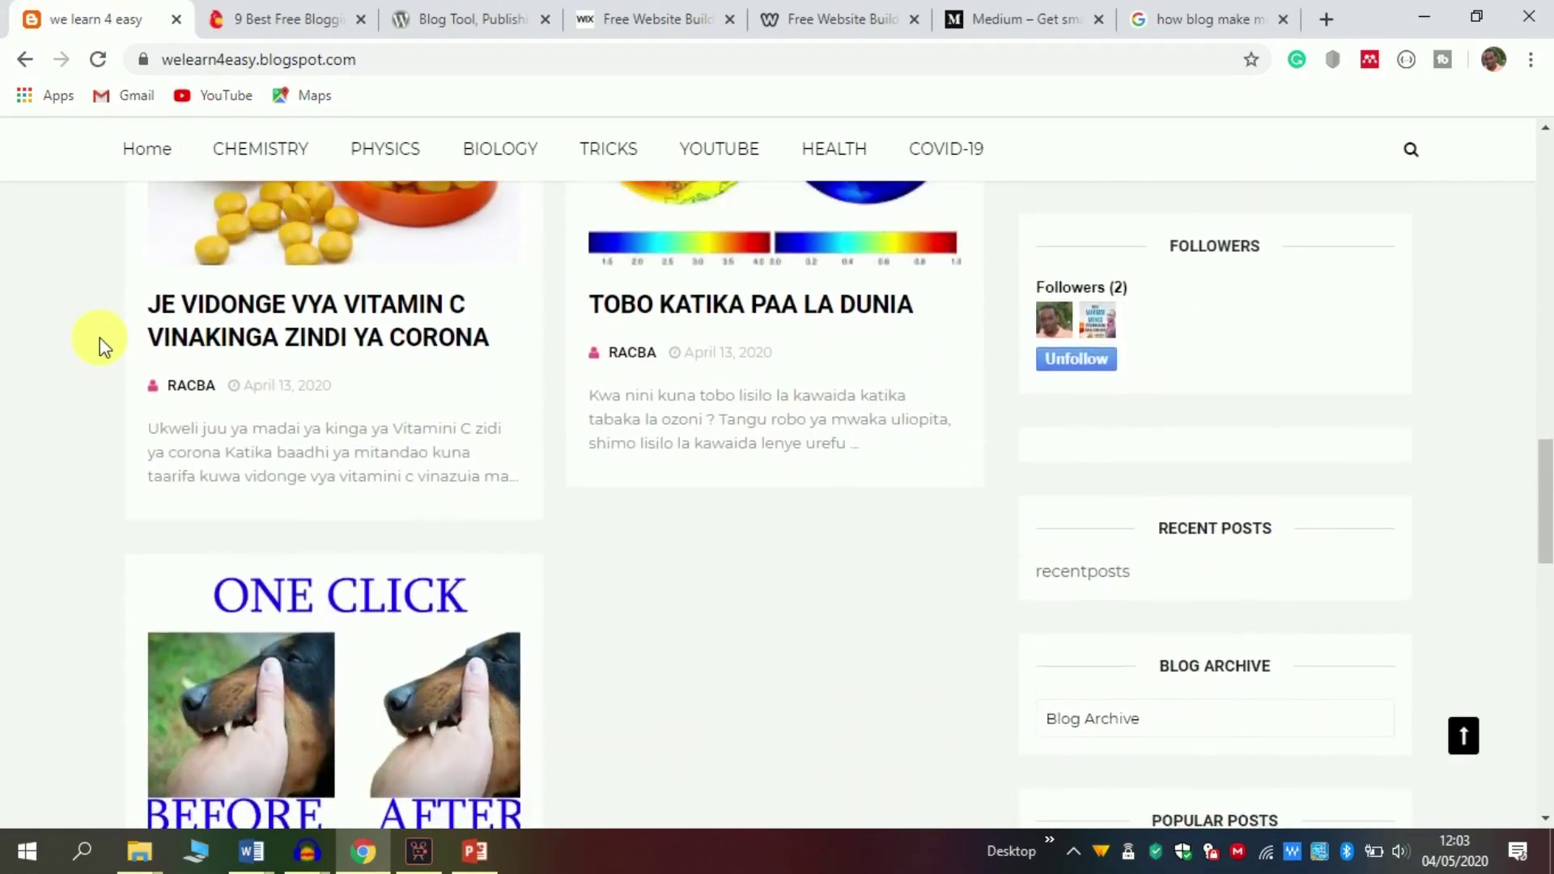
pyautogui.scroll(2, 100, 337)
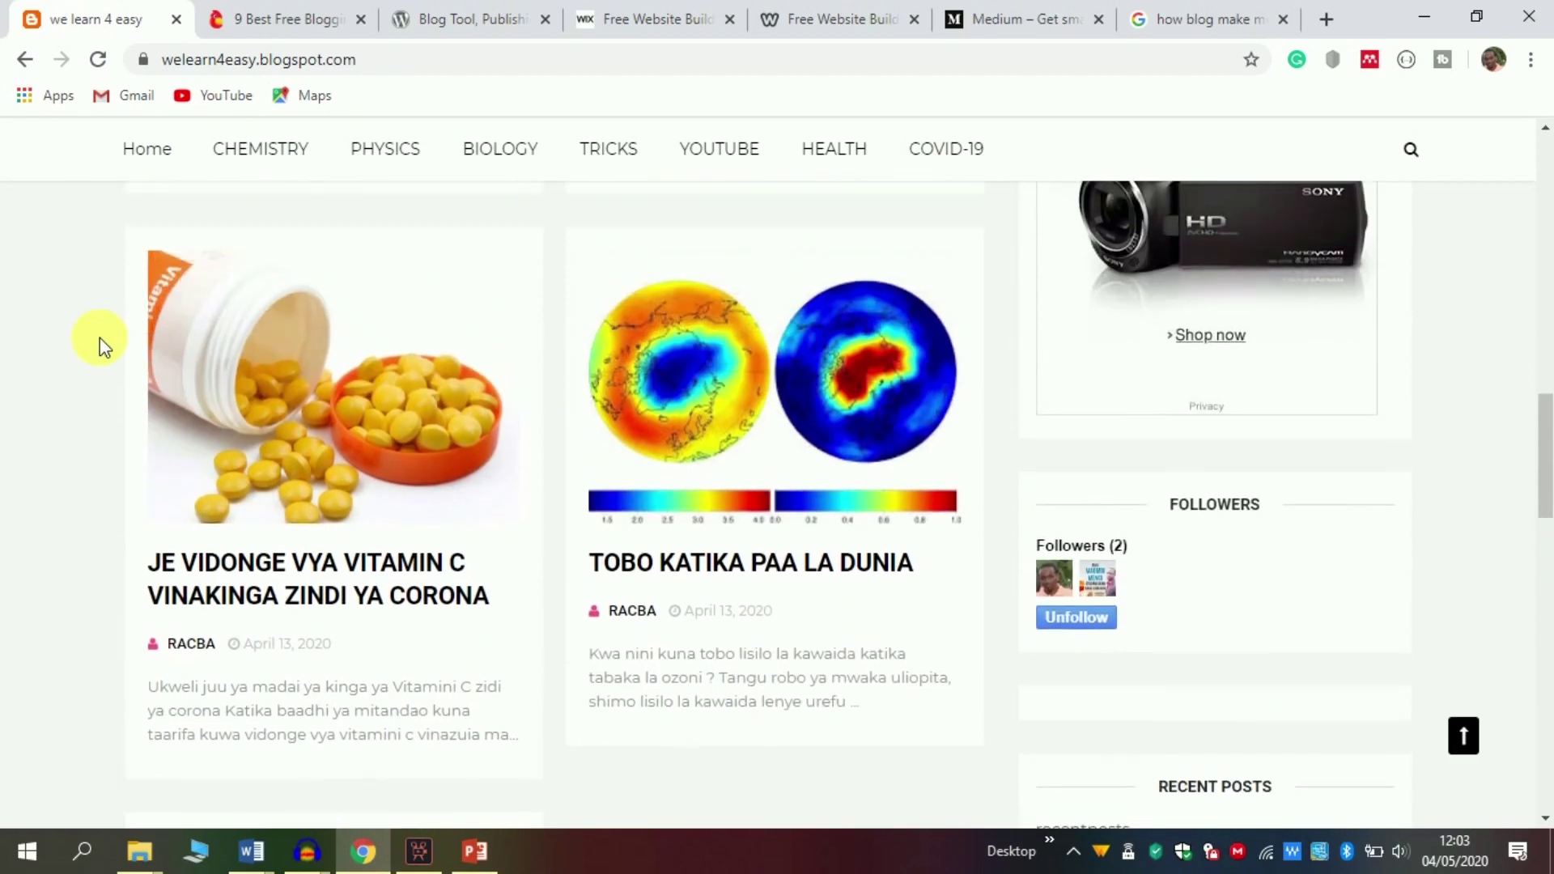
pyautogui.scroll(-2, 100, 338)
pyautogui.scroll(-6, 99, 338)
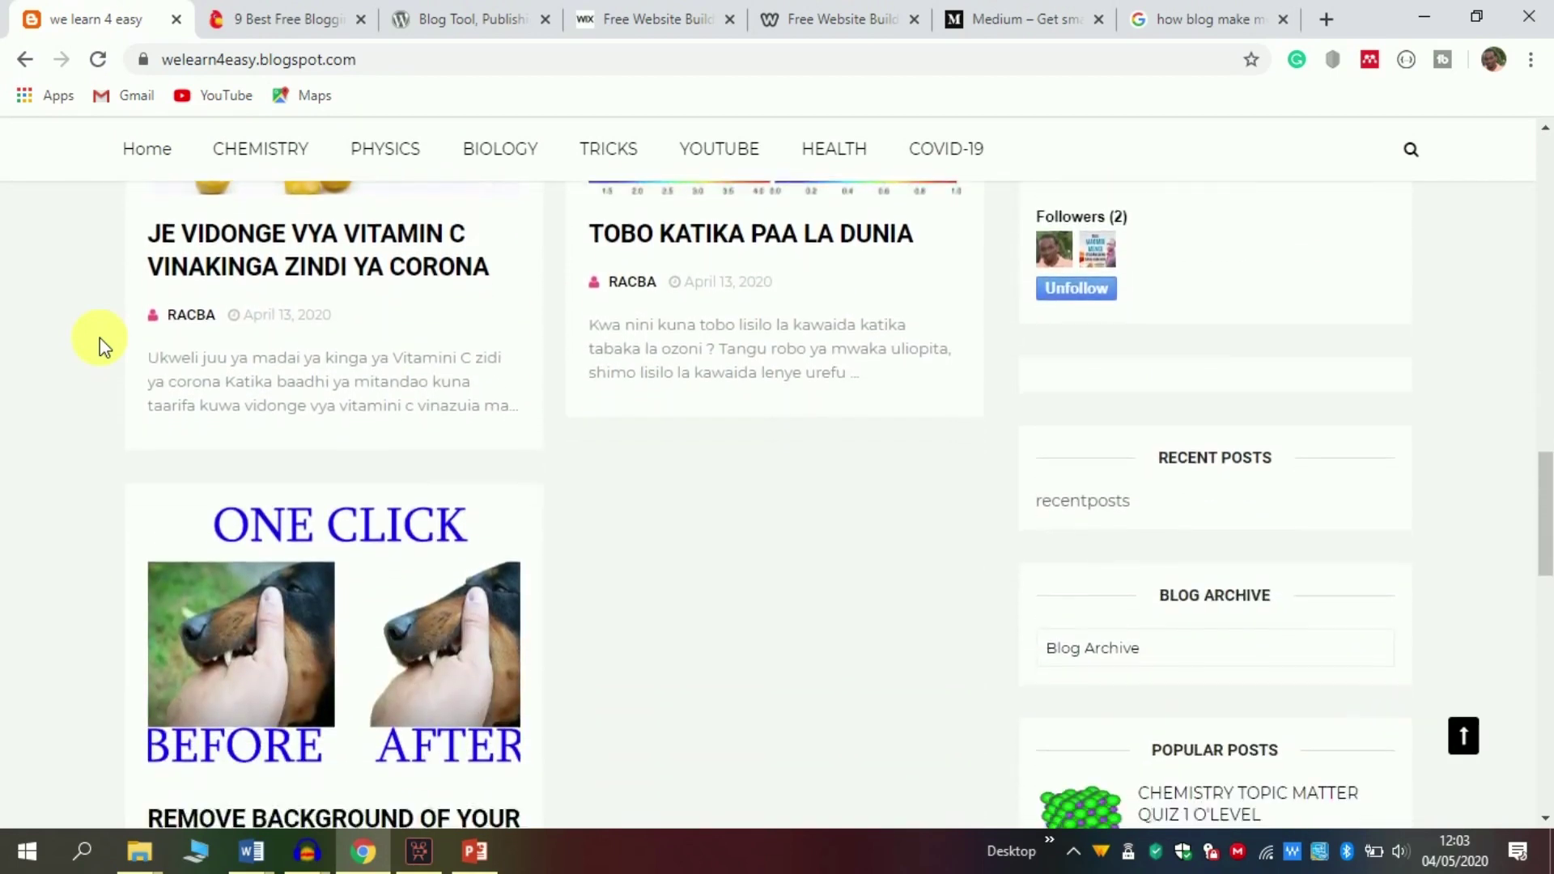
pyautogui.scroll(-4, 100, 338)
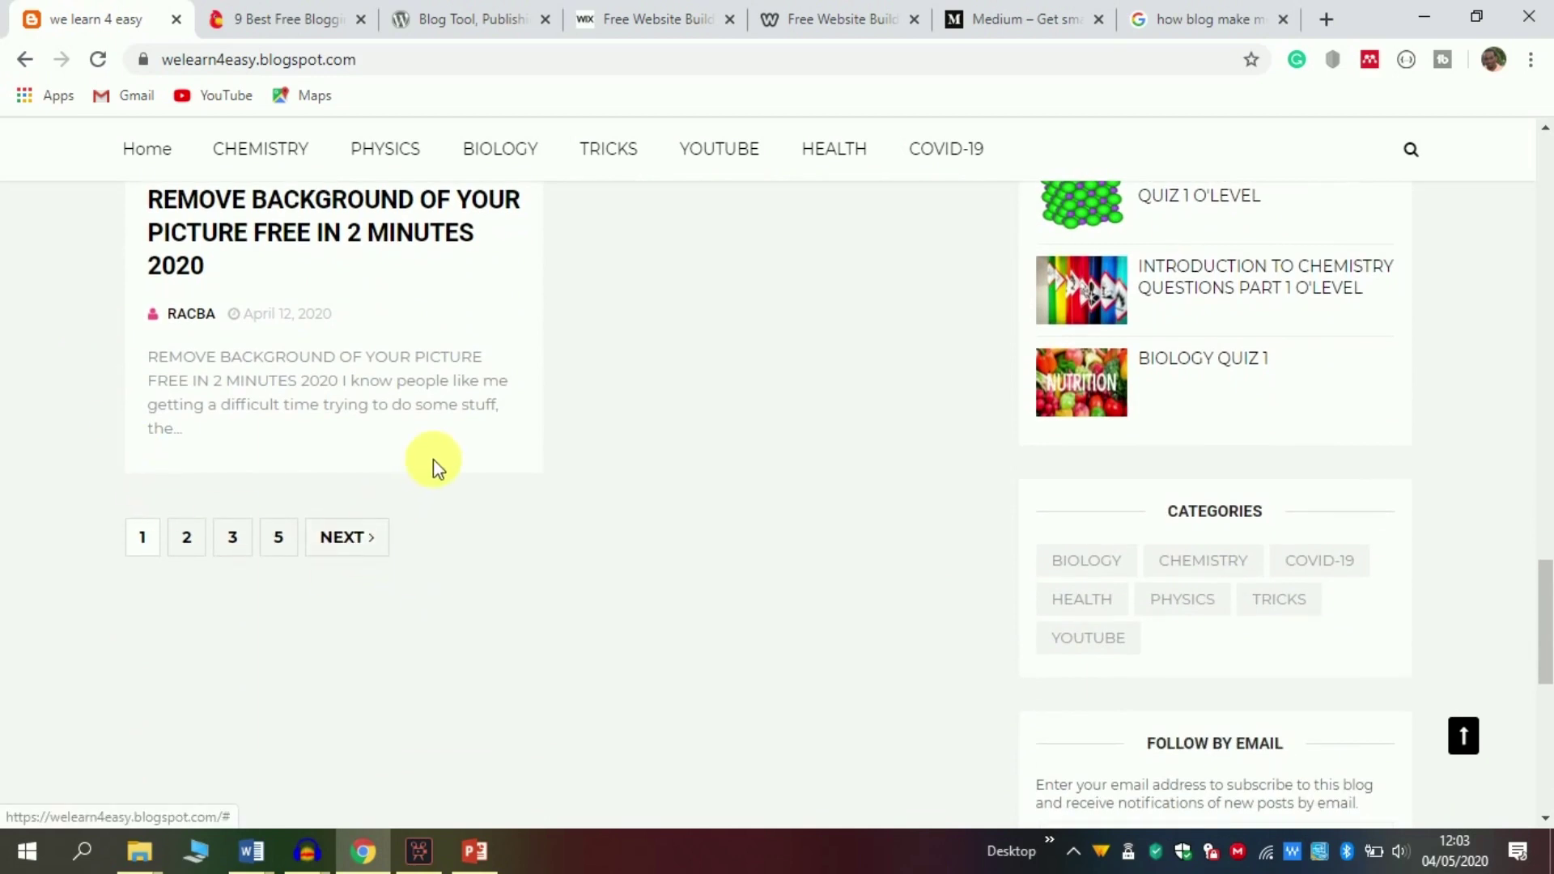
pyautogui.click(360, 545)
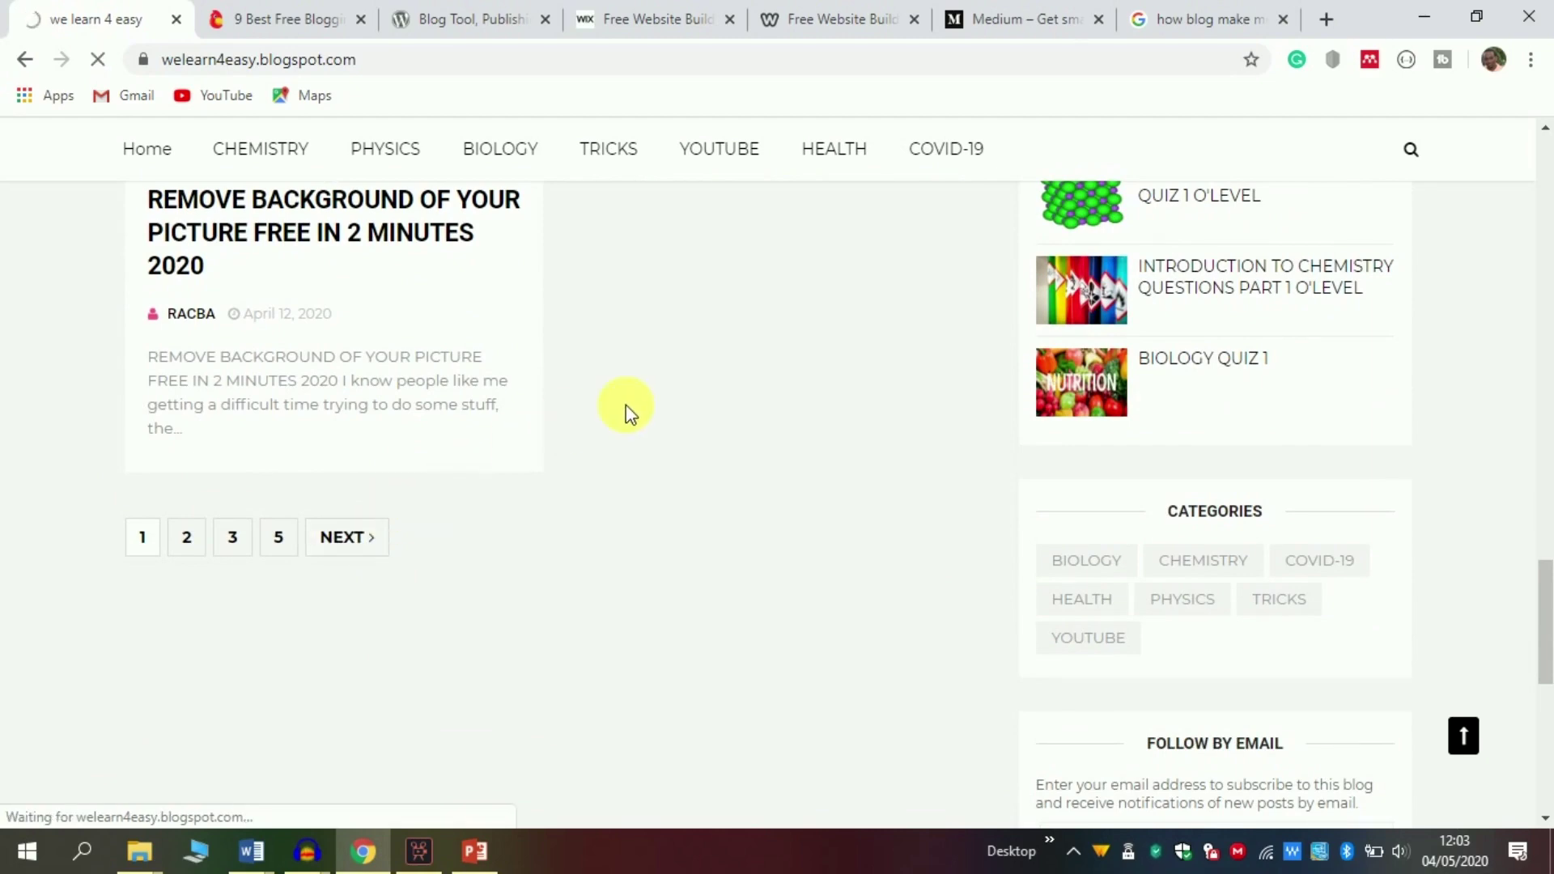
# - Browse the older posts to the ANSWER BIOLOGY QUIZ1 post, then switch to the WordPress.org tab
pyautogui.scroll(-5, 624, 405)
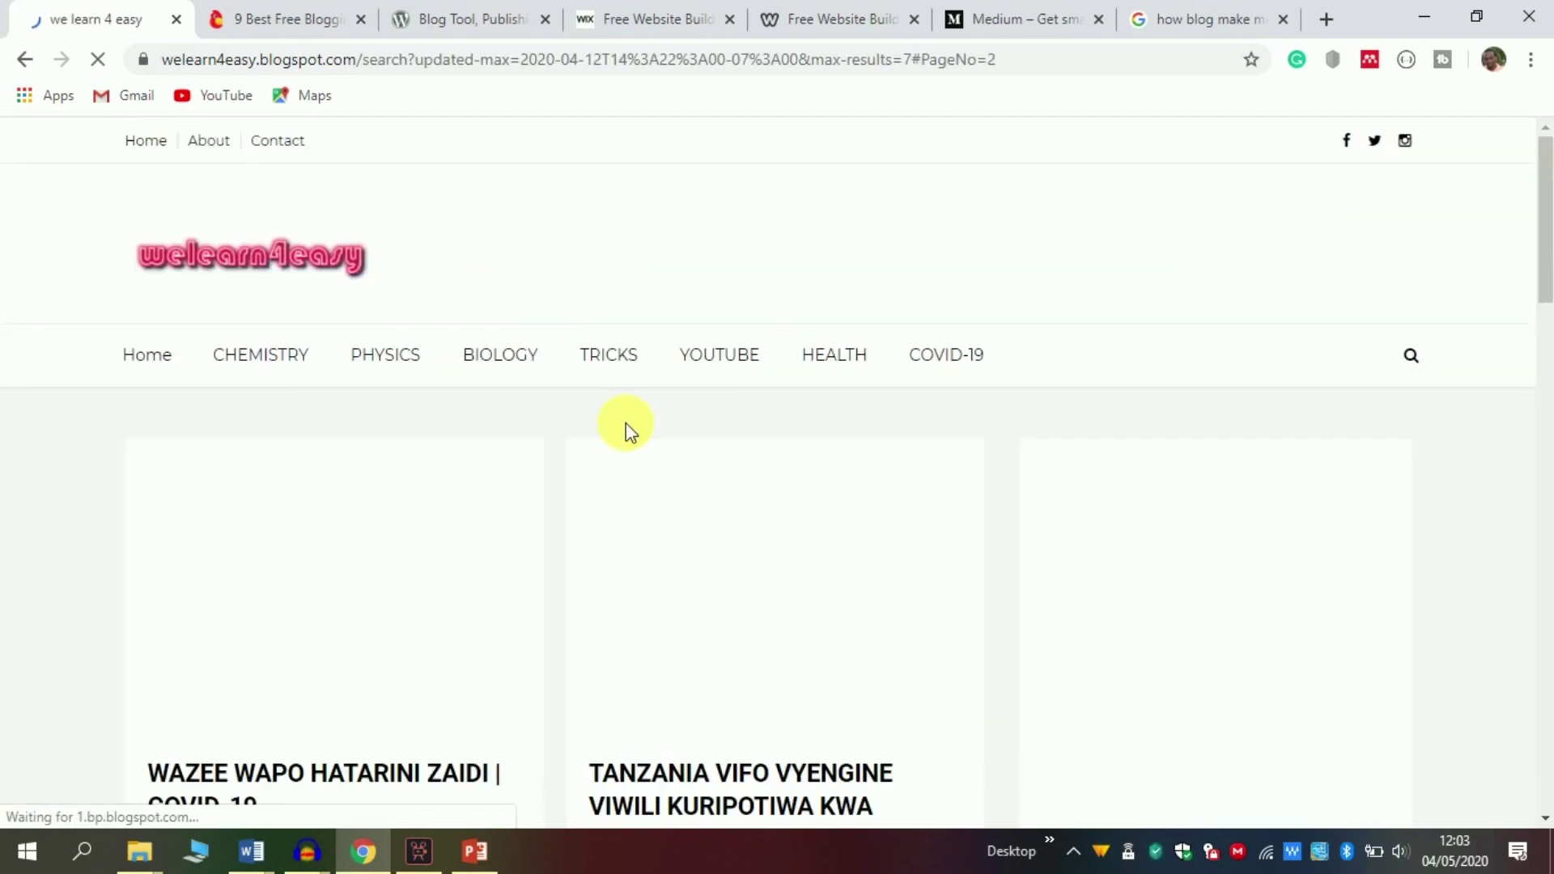
pyautogui.scroll(-1, 624, 422)
pyautogui.scroll(-4, 624, 423)
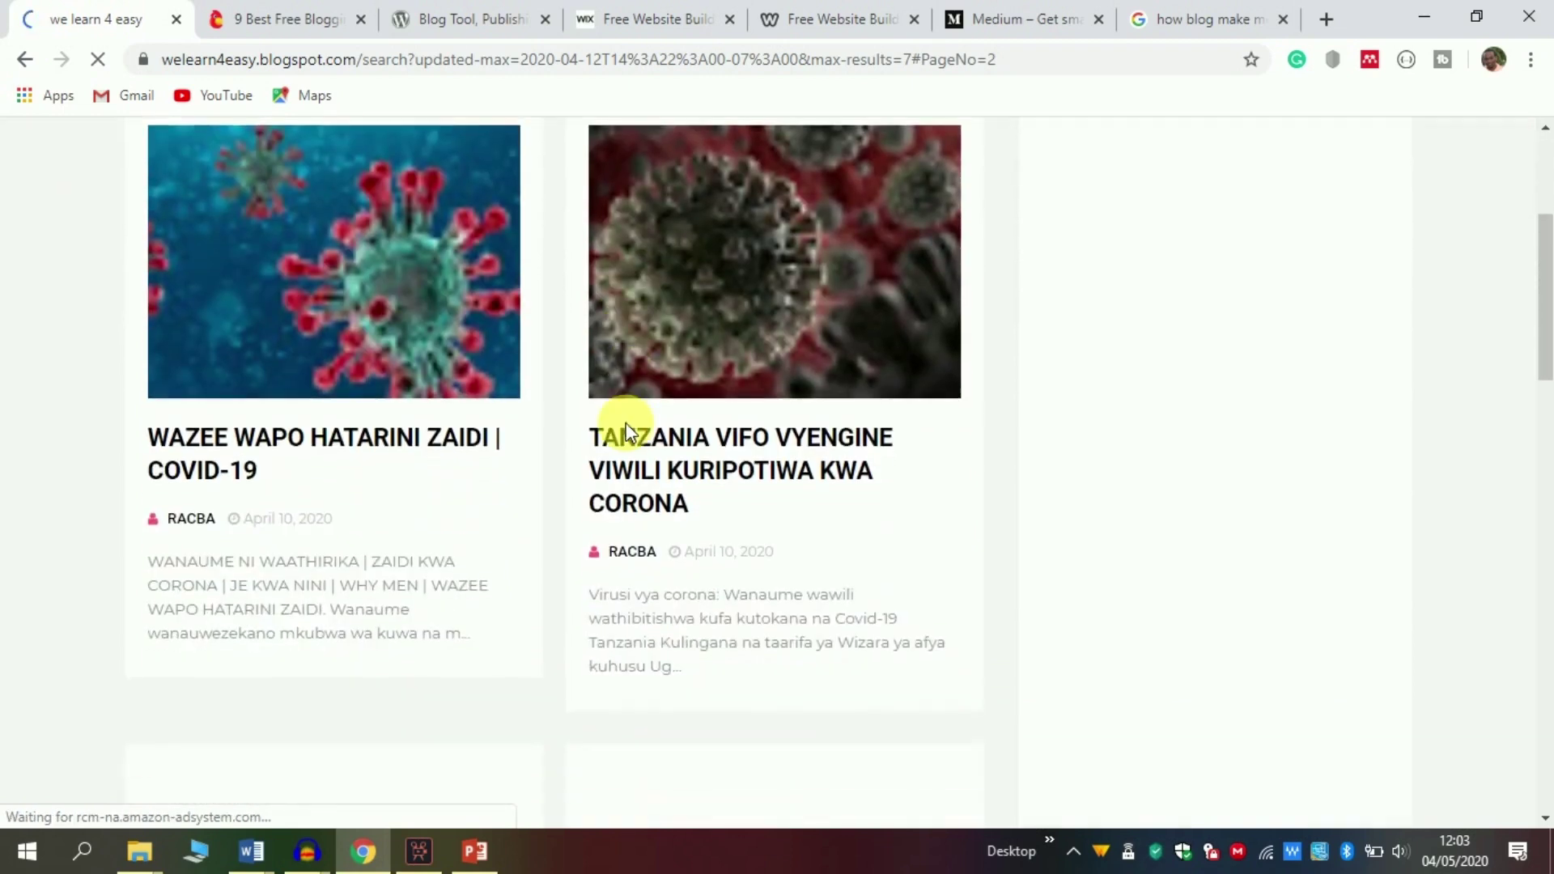
pyautogui.scroll(-4, 635, 435)
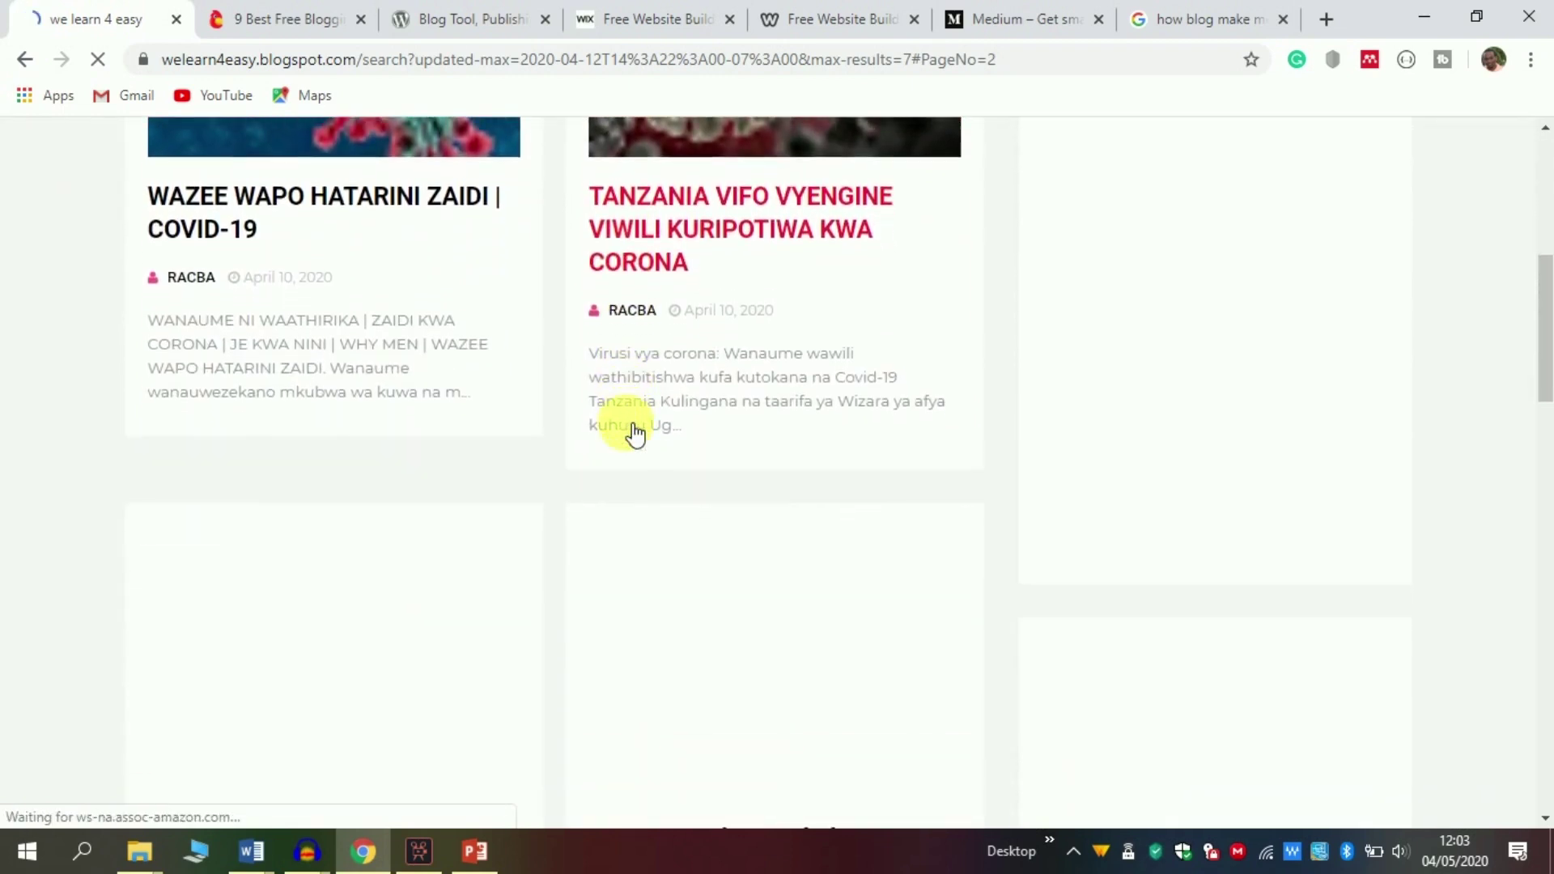
pyautogui.scroll(-7, 635, 434)
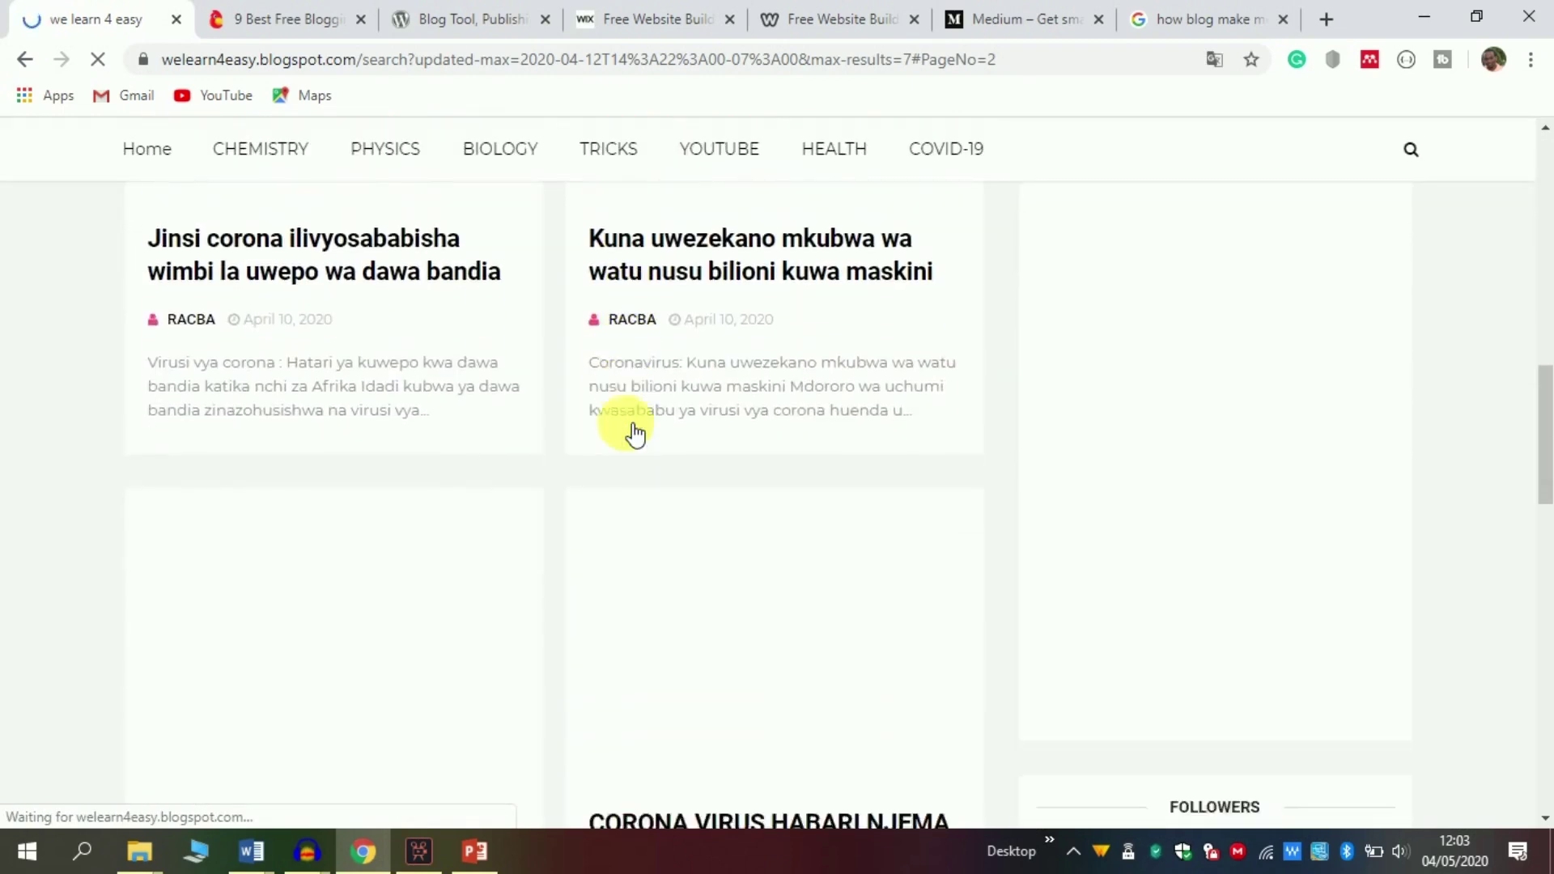
pyautogui.scroll(-3, 635, 435)
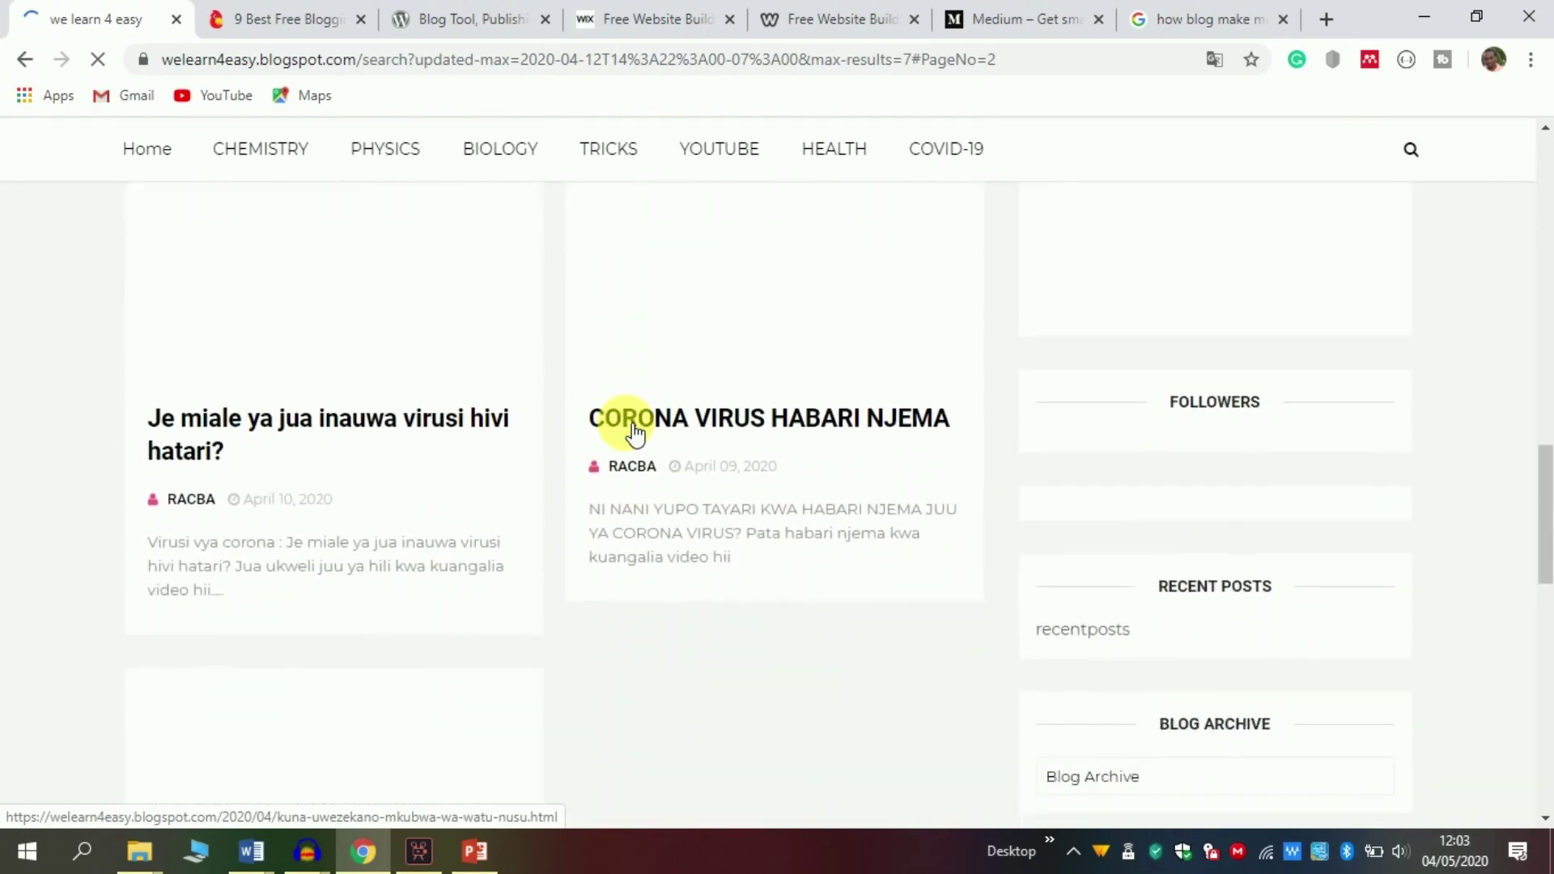
pyautogui.scroll(4, 635, 434)
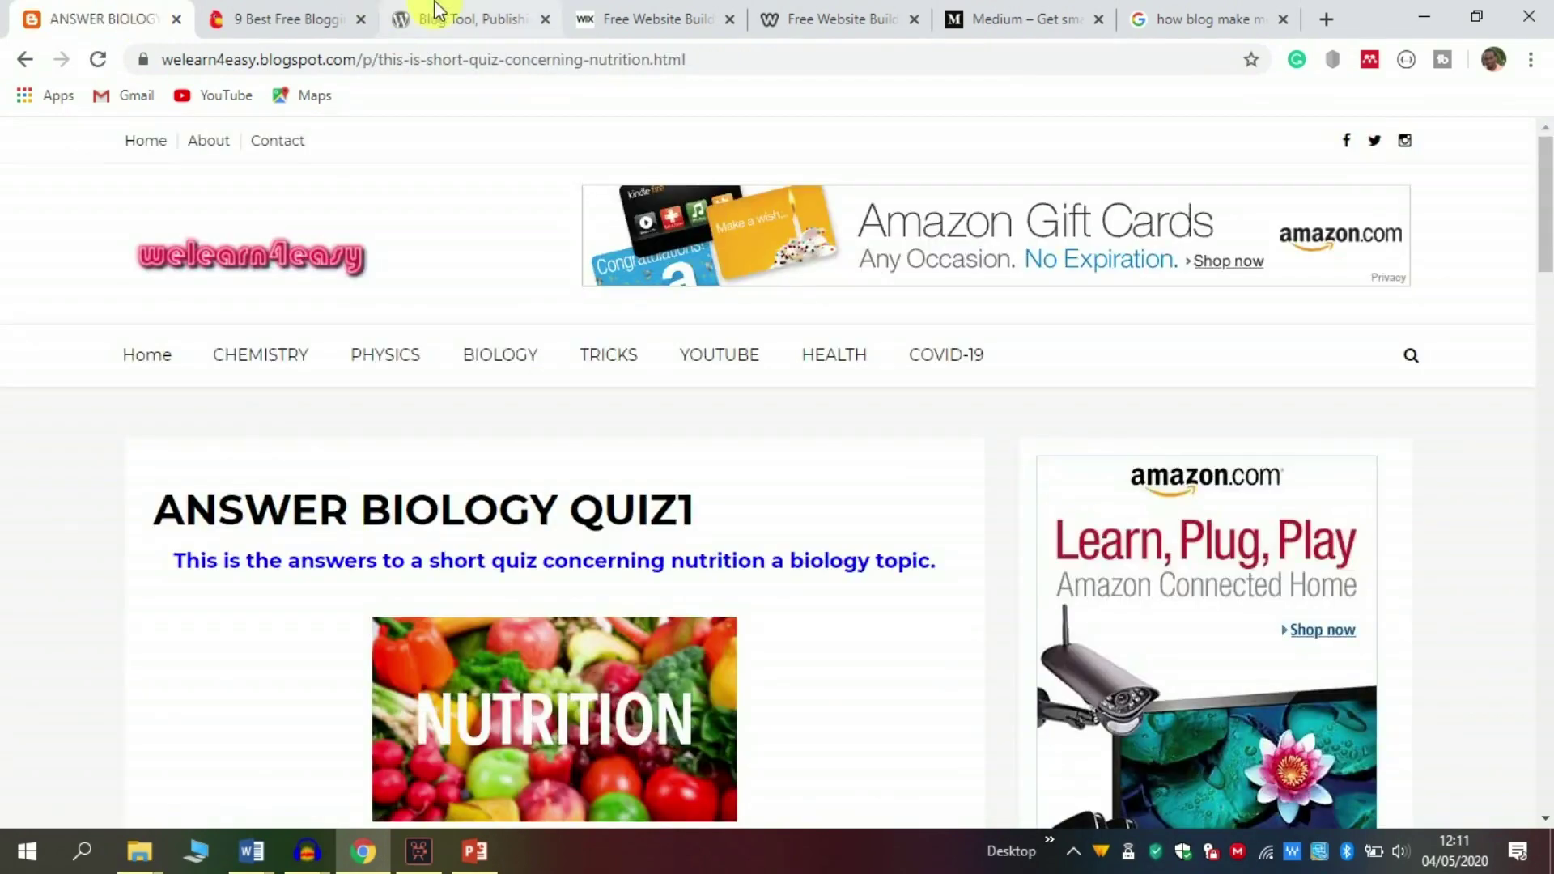
pyautogui.click(453, 18)
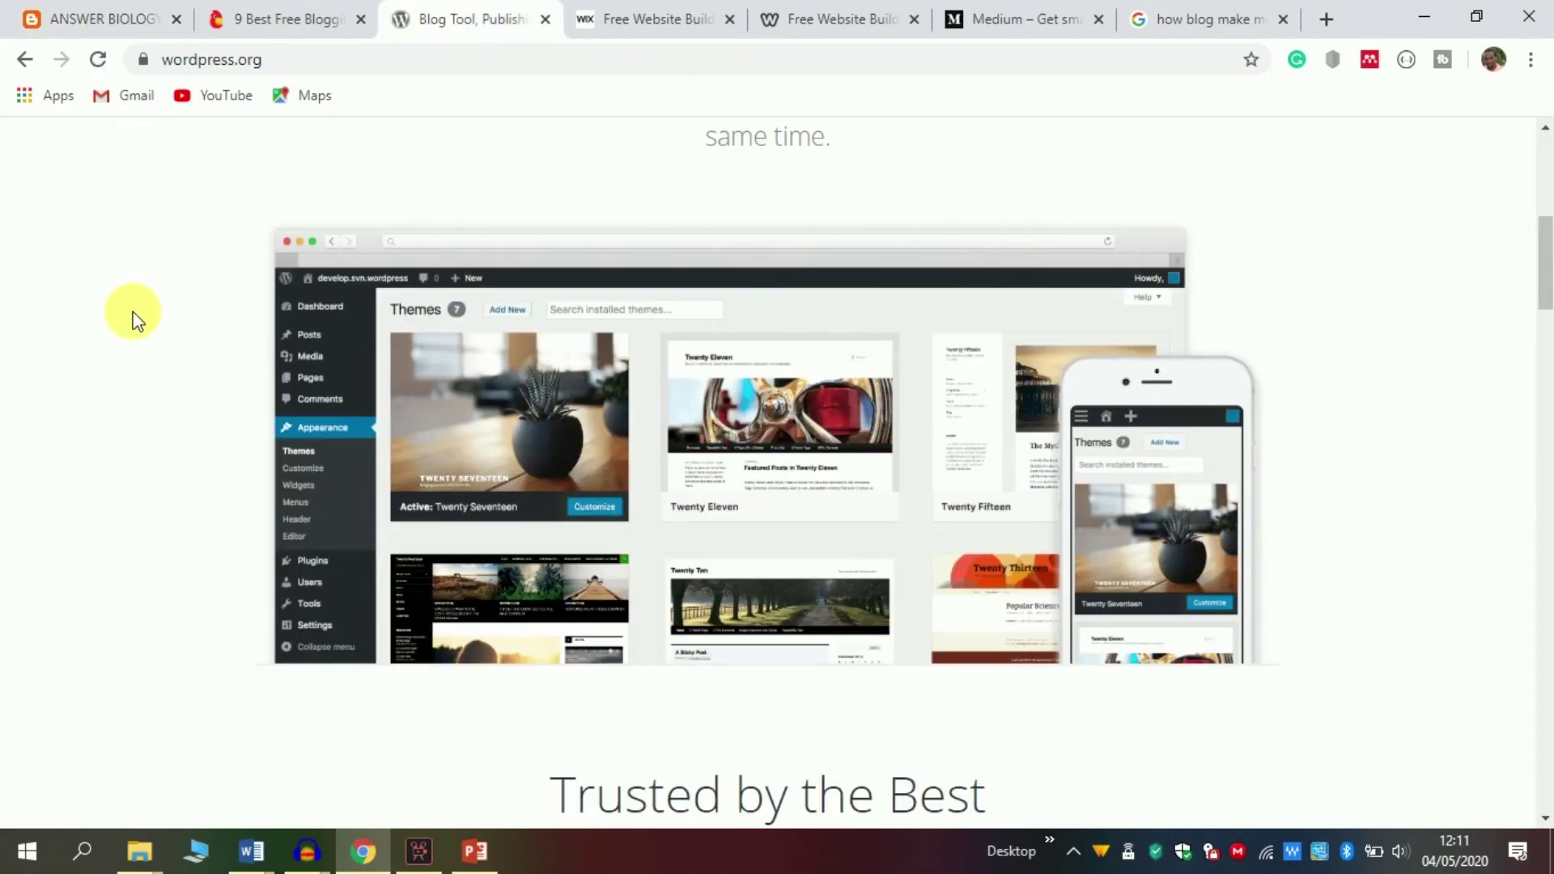
# - Look over the WordPress.org home page, then the Wix website builder page
pyautogui.scroll(-8, 133, 313)
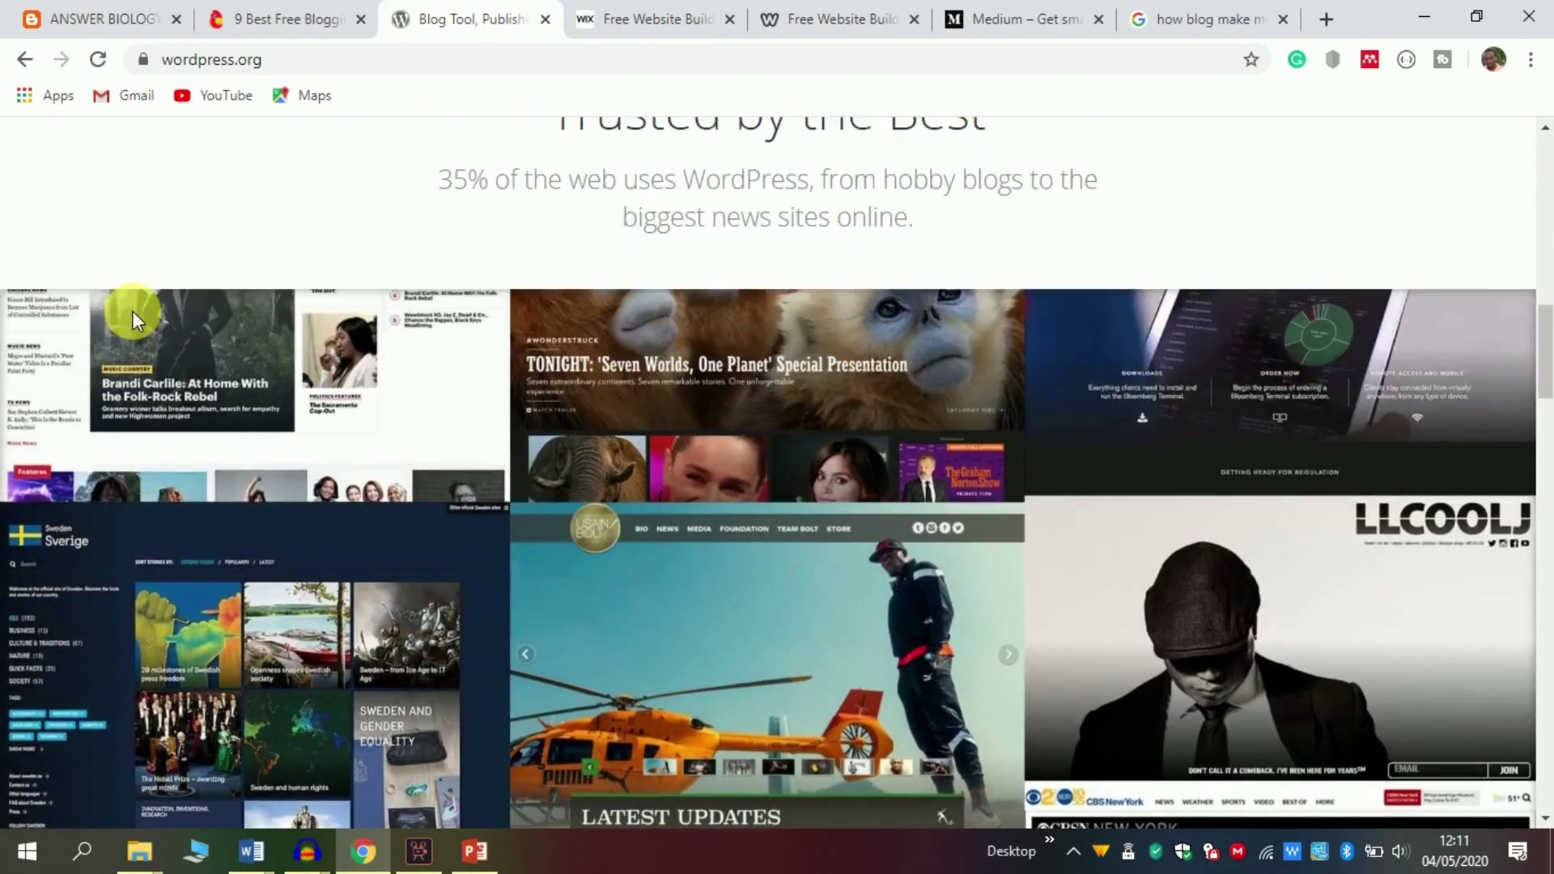
pyautogui.hotkey('ctrl', 'Tab')
pyautogui.scroll(-7, 237, 307)
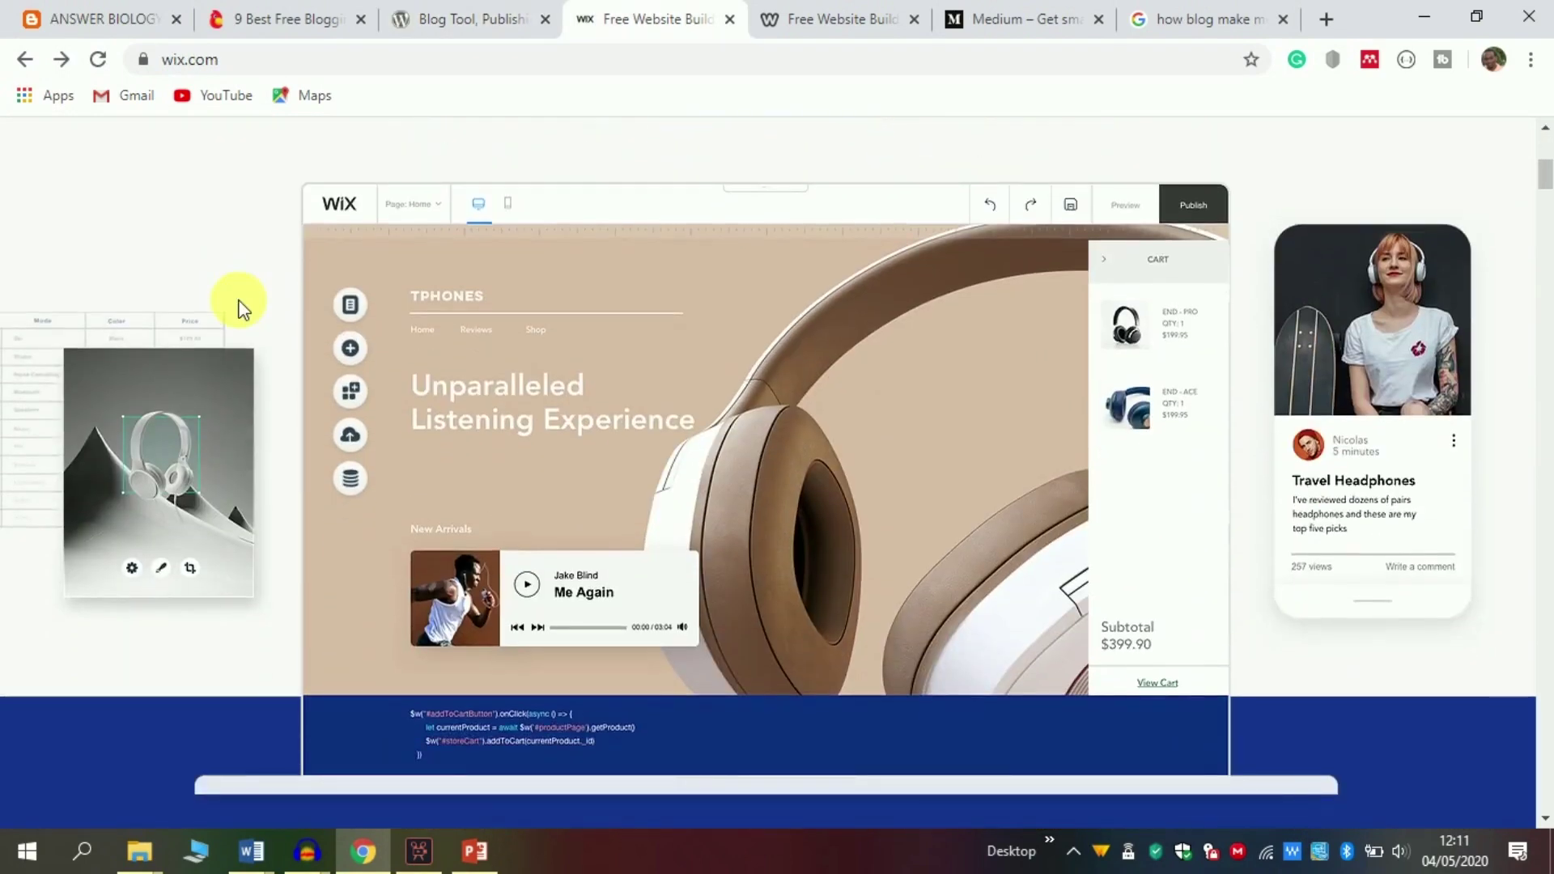
pyautogui.scroll(-8, 237, 310)
pyautogui.scroll(6, 238, 307)
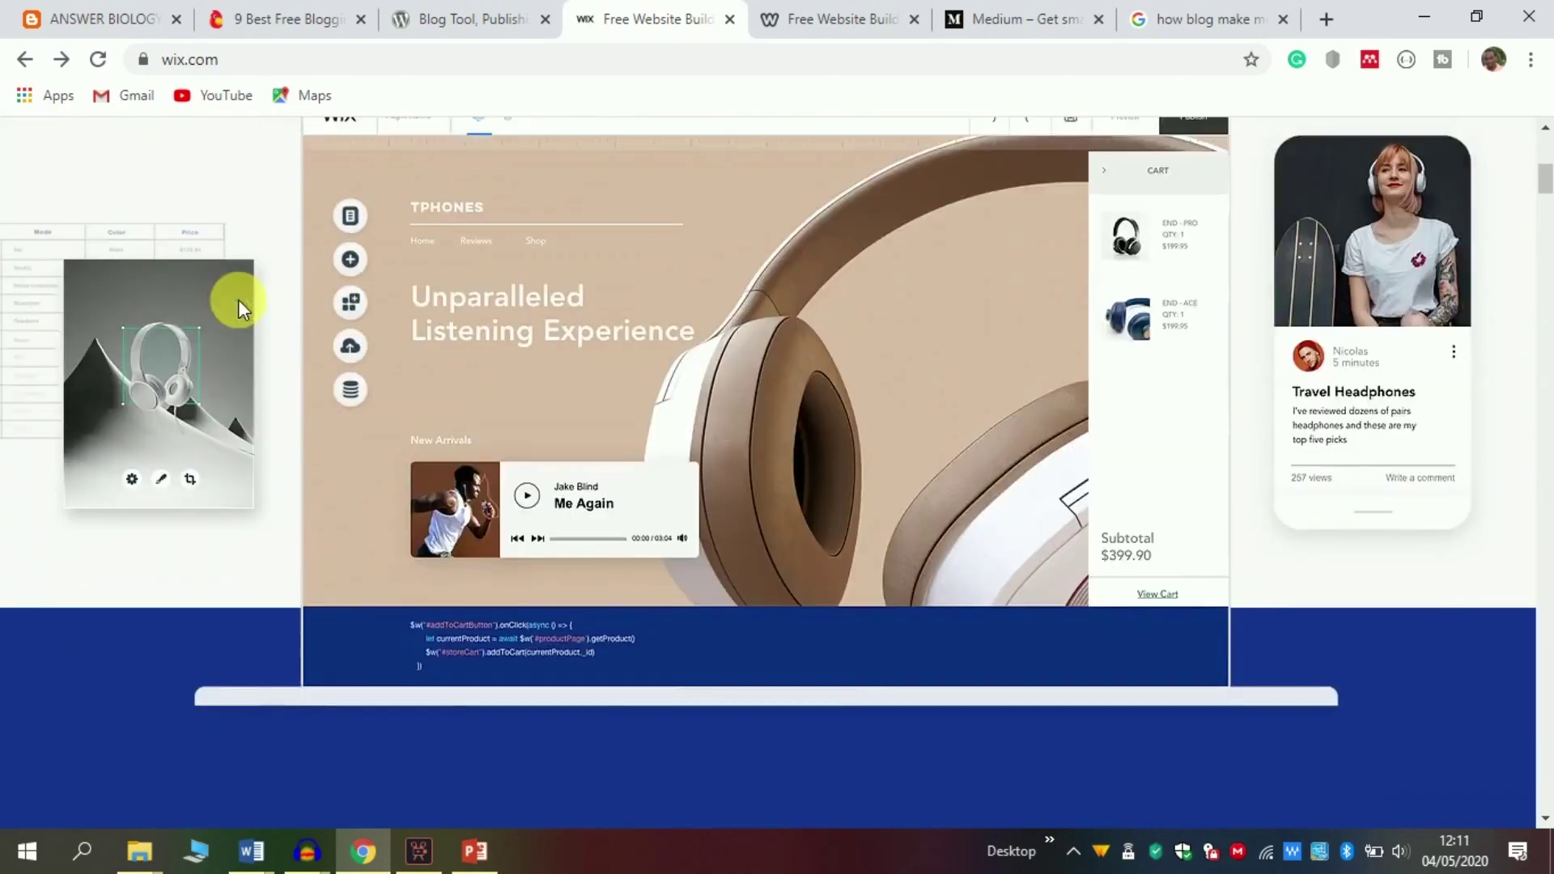
pyautogui.scroll(8, 238, 304)
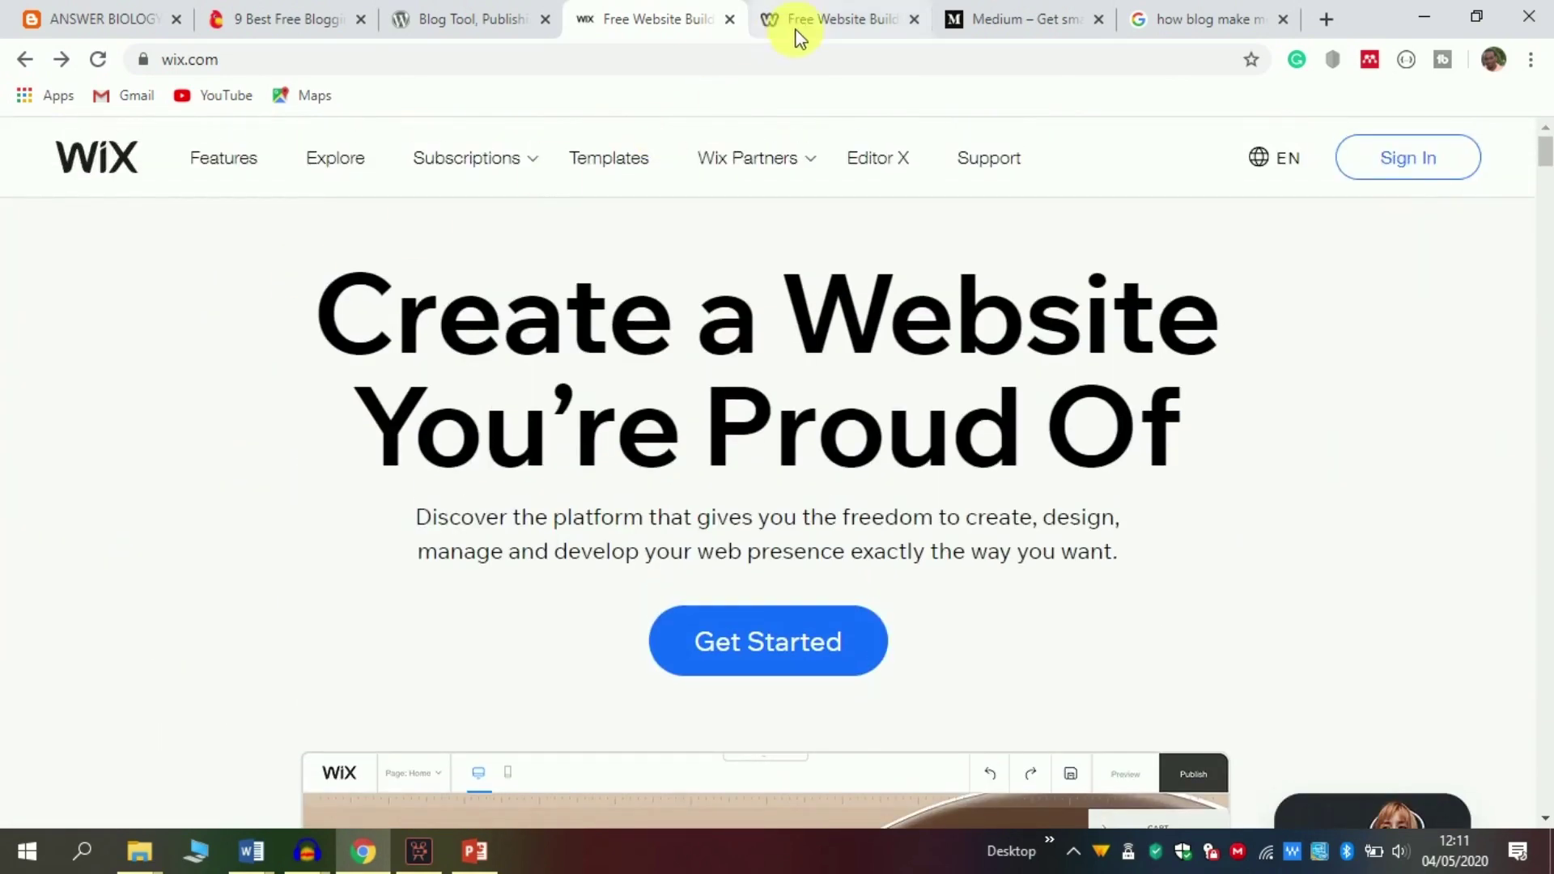
# - Glance at the Weebly page, then scroll through Medium's home page
pyautogui.click(799, 24)
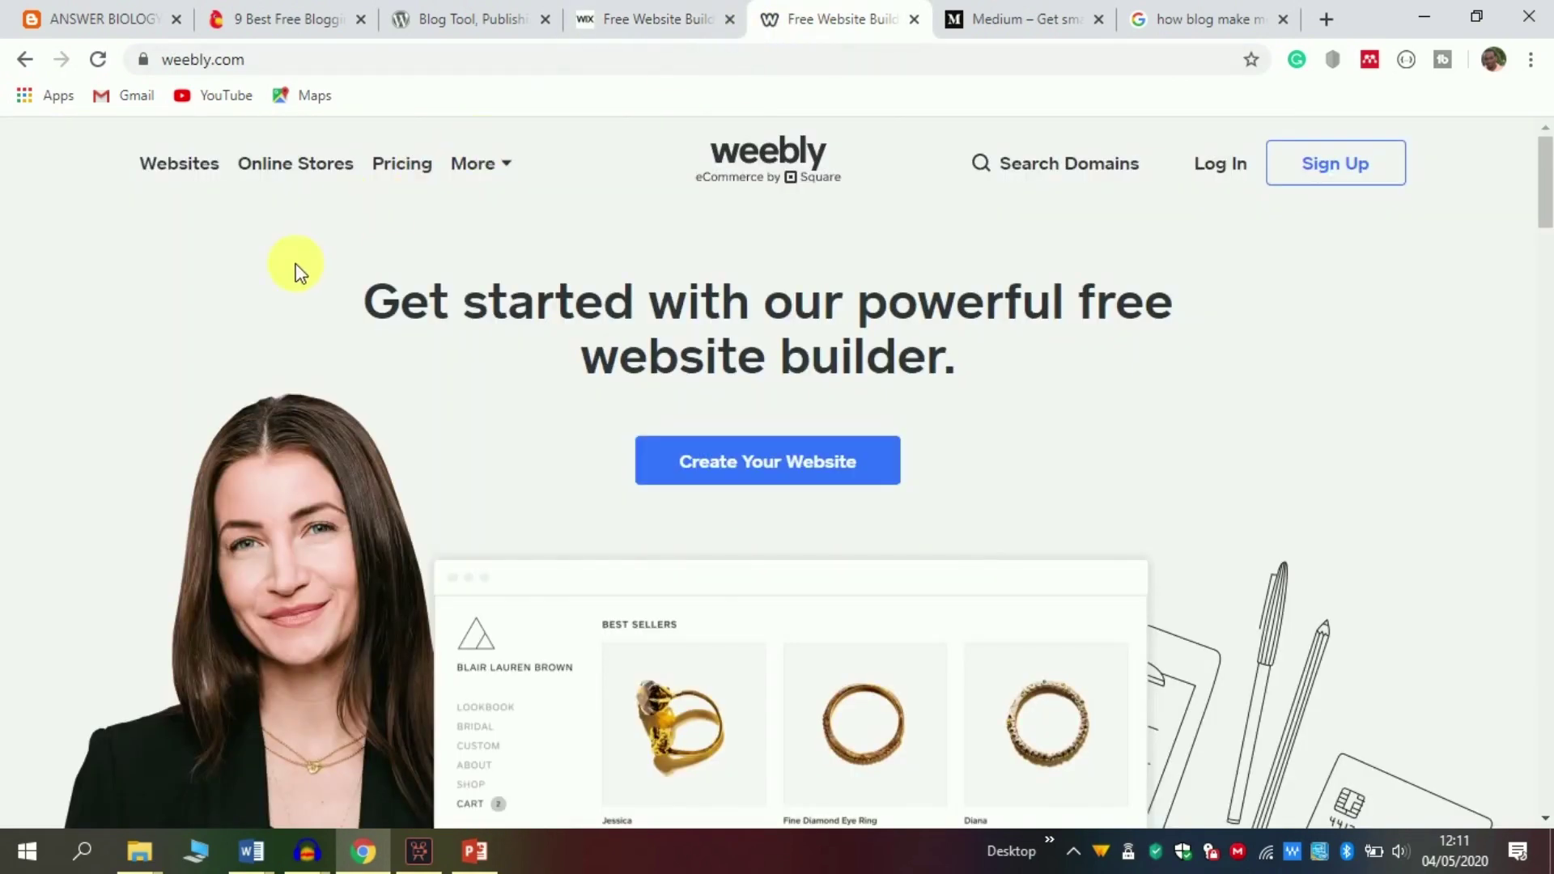
pyautogui.hotkey('ctrl', 'Tab')
pyautogui.scroll(-2, 190, 312)
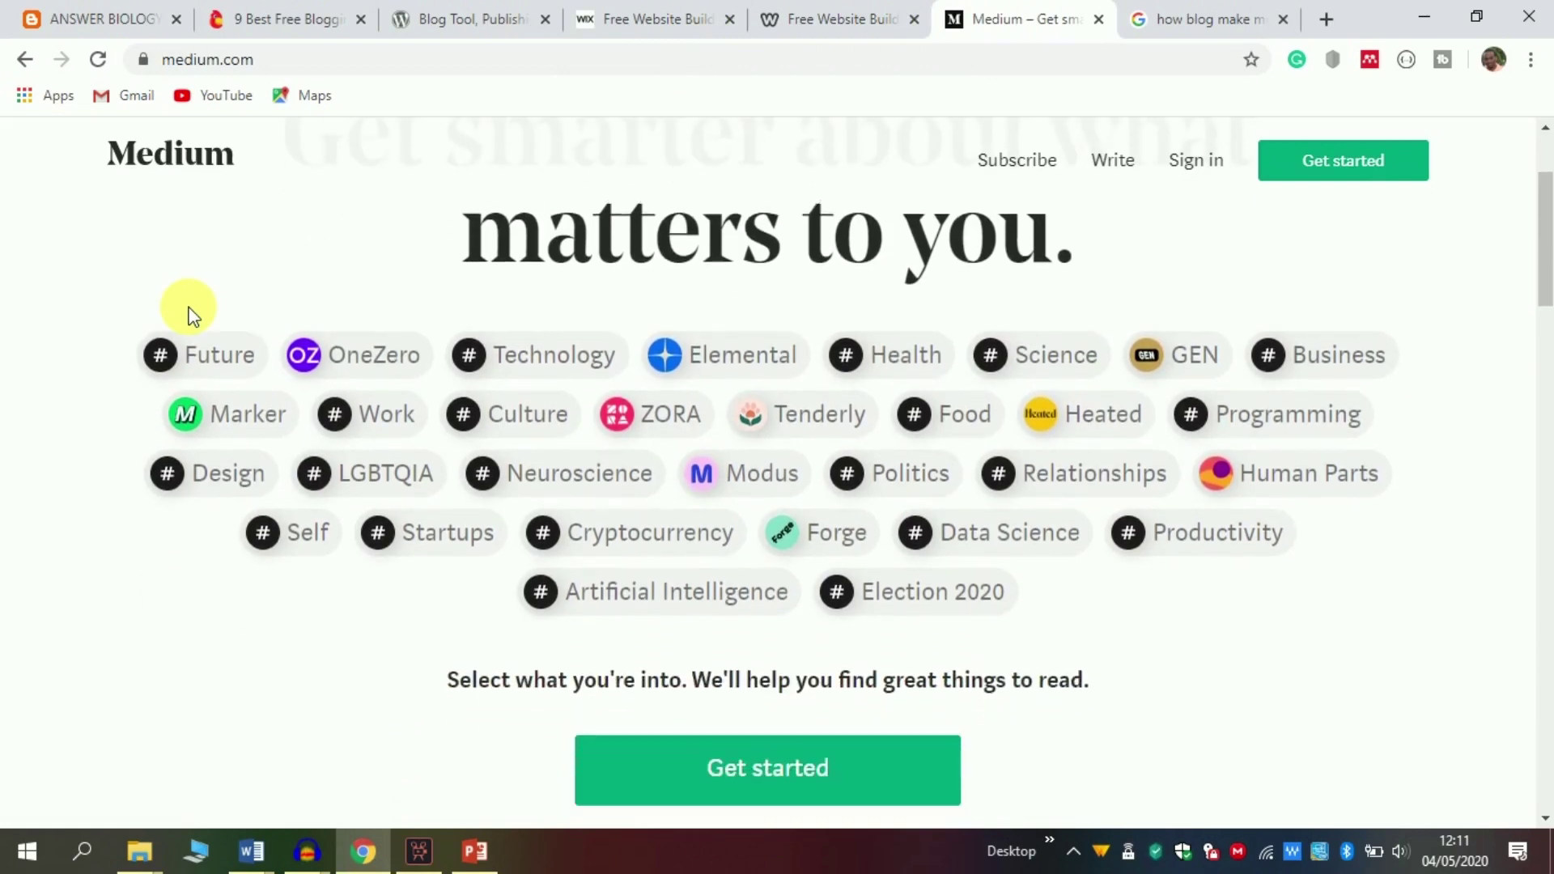
pyautogui.scroll(-7, 190, 312)
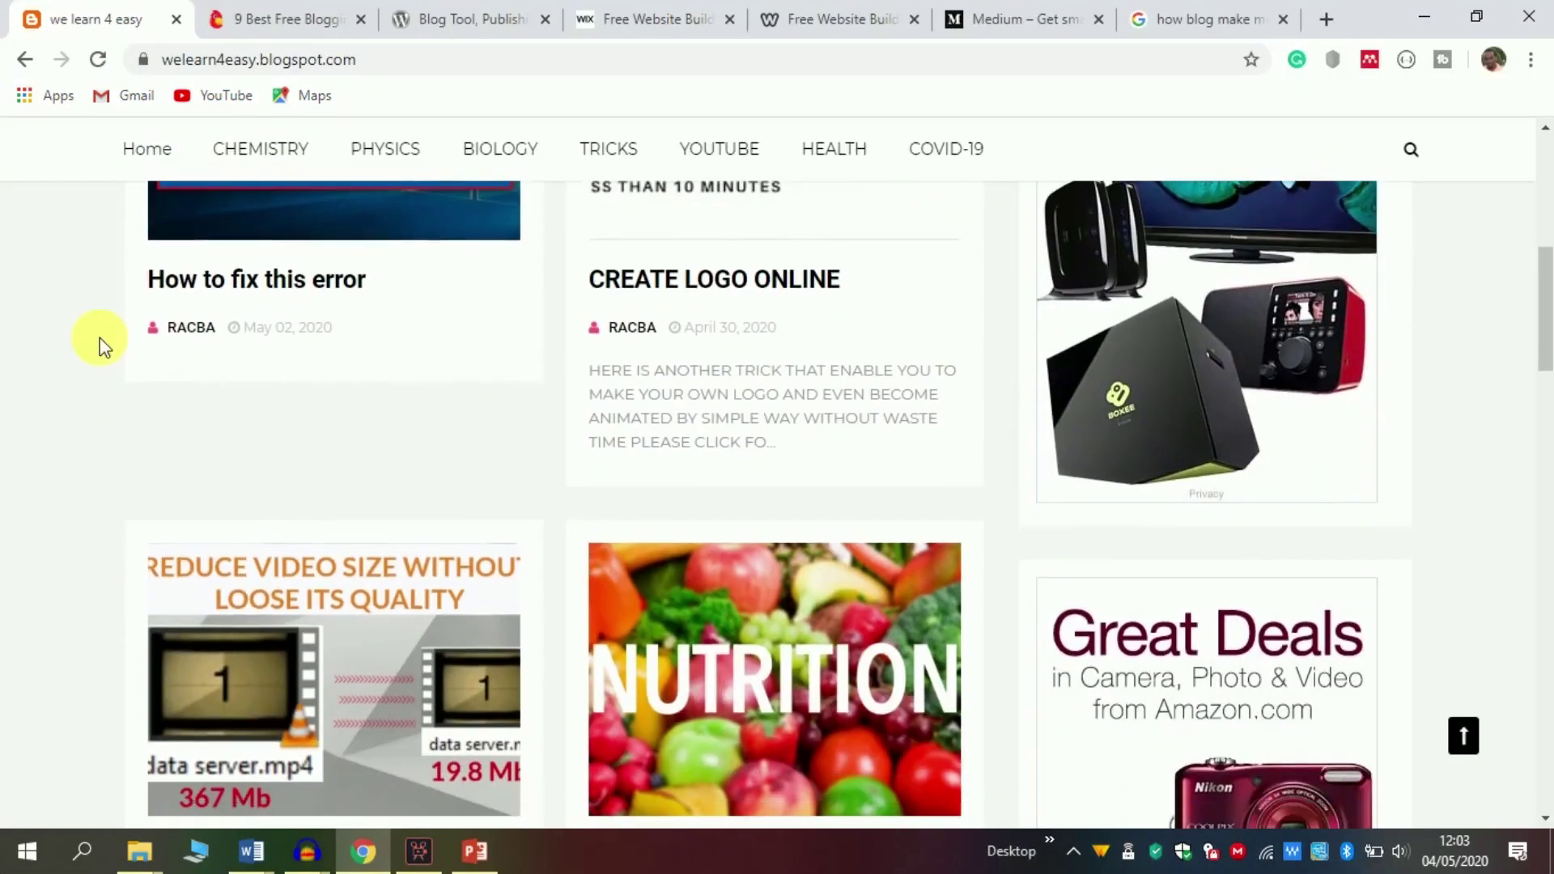
# - Scroll the we learn 4 easy blog down to the Remove Background post, page numbers and Popular Posts
pyautogui.scroll(-7, 100, 337)
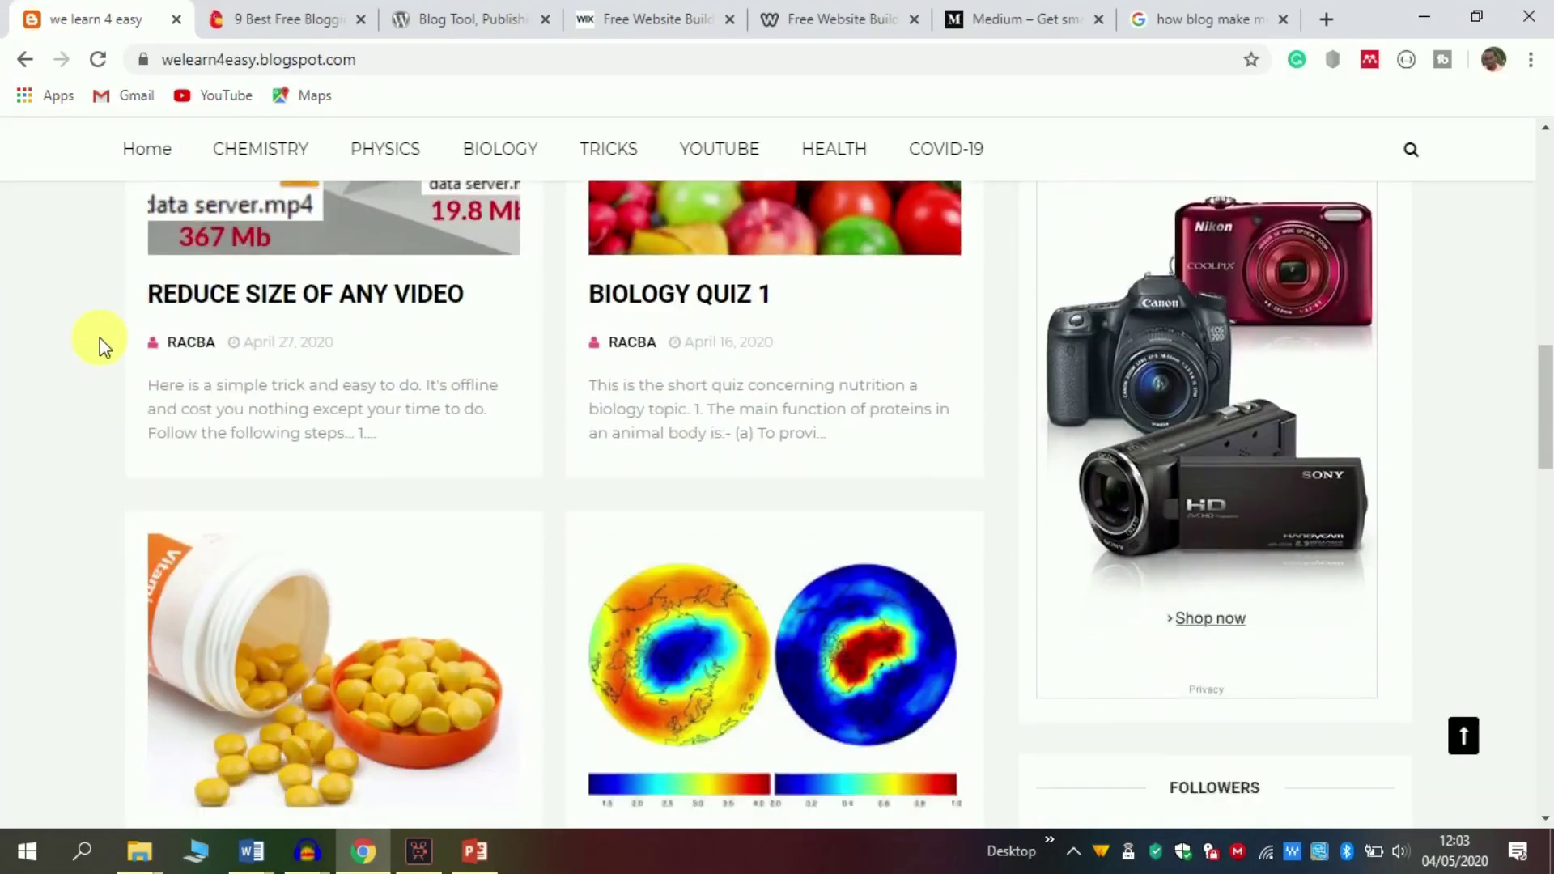
pyautogui.scroll(-5, 99, 338)
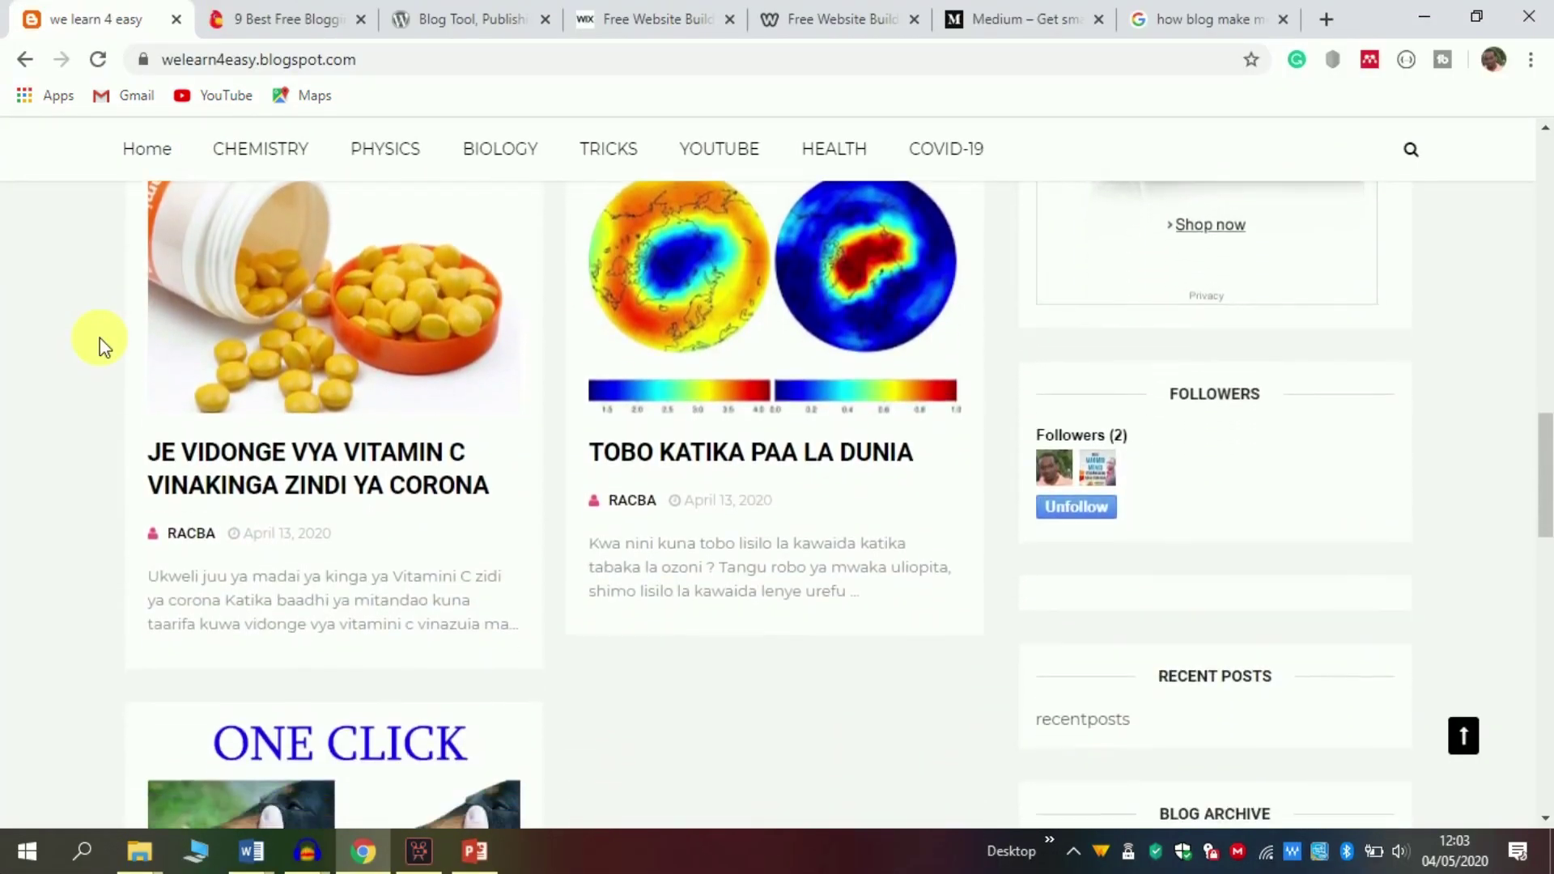
pyautogui.scroll(-3, 100, 337)
pyautogui.scroll(2, 99, 337)
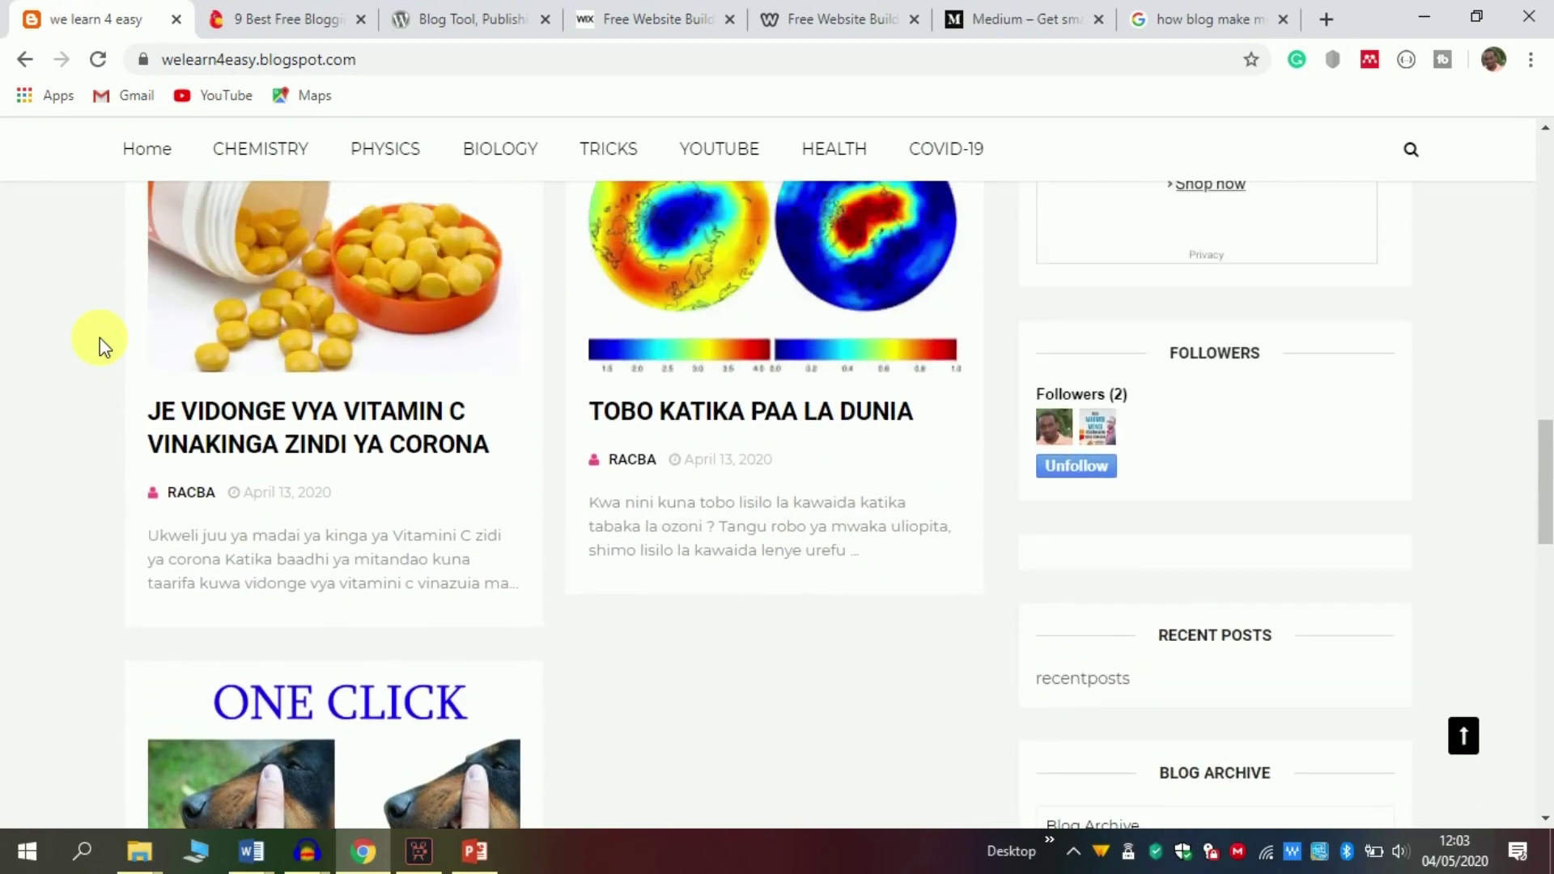
pyautogui.scroll(2, 99, 338)
pyautogui.scroll(-2, 100, 337)
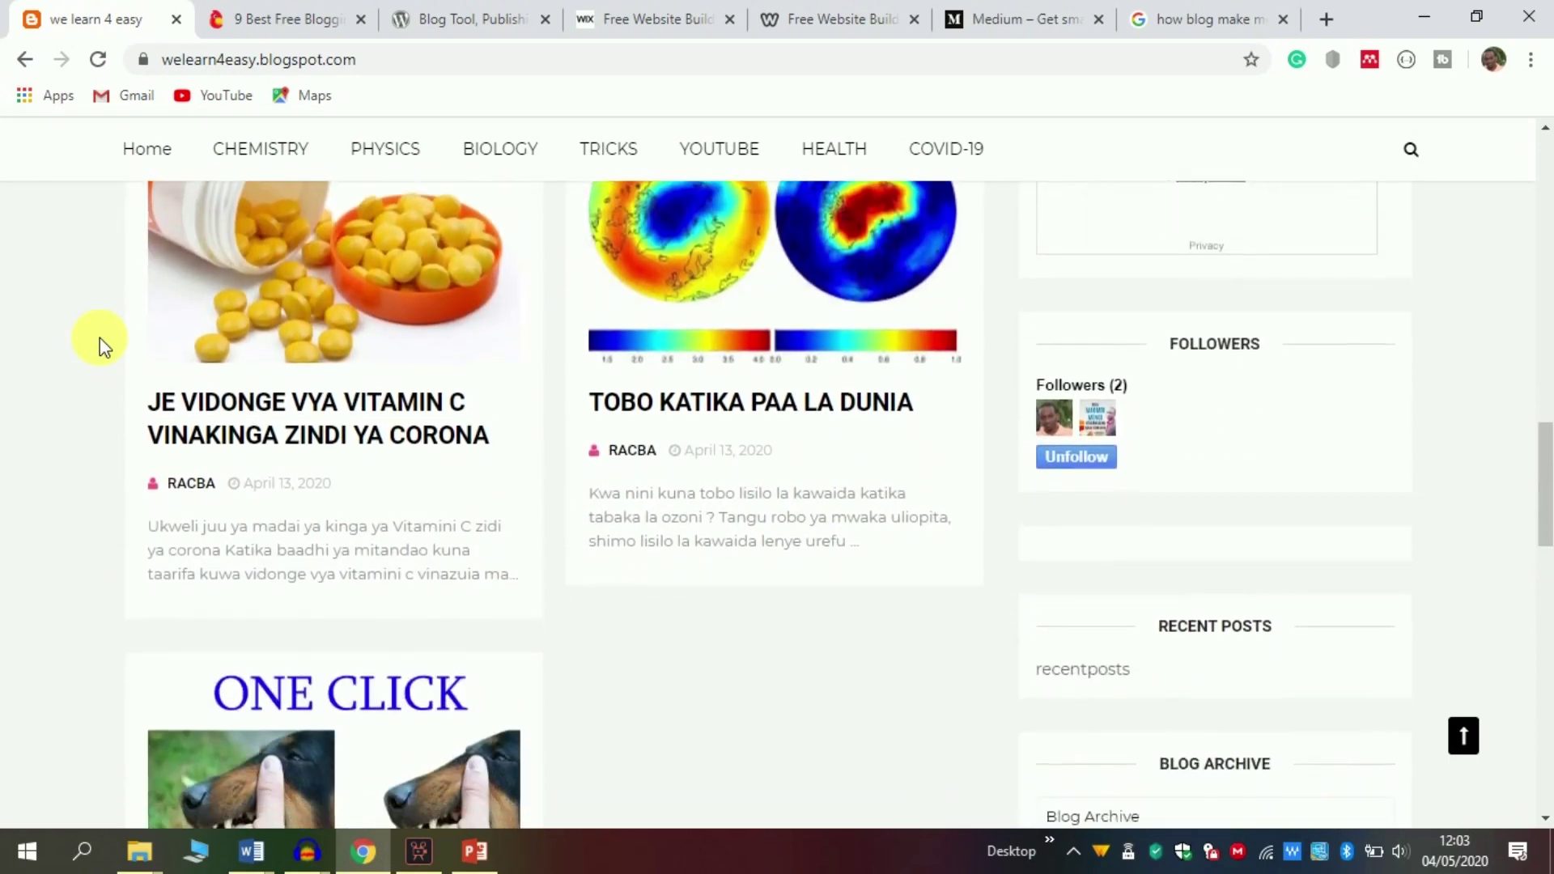
pyautogui.scroll(-7, 100, 337)
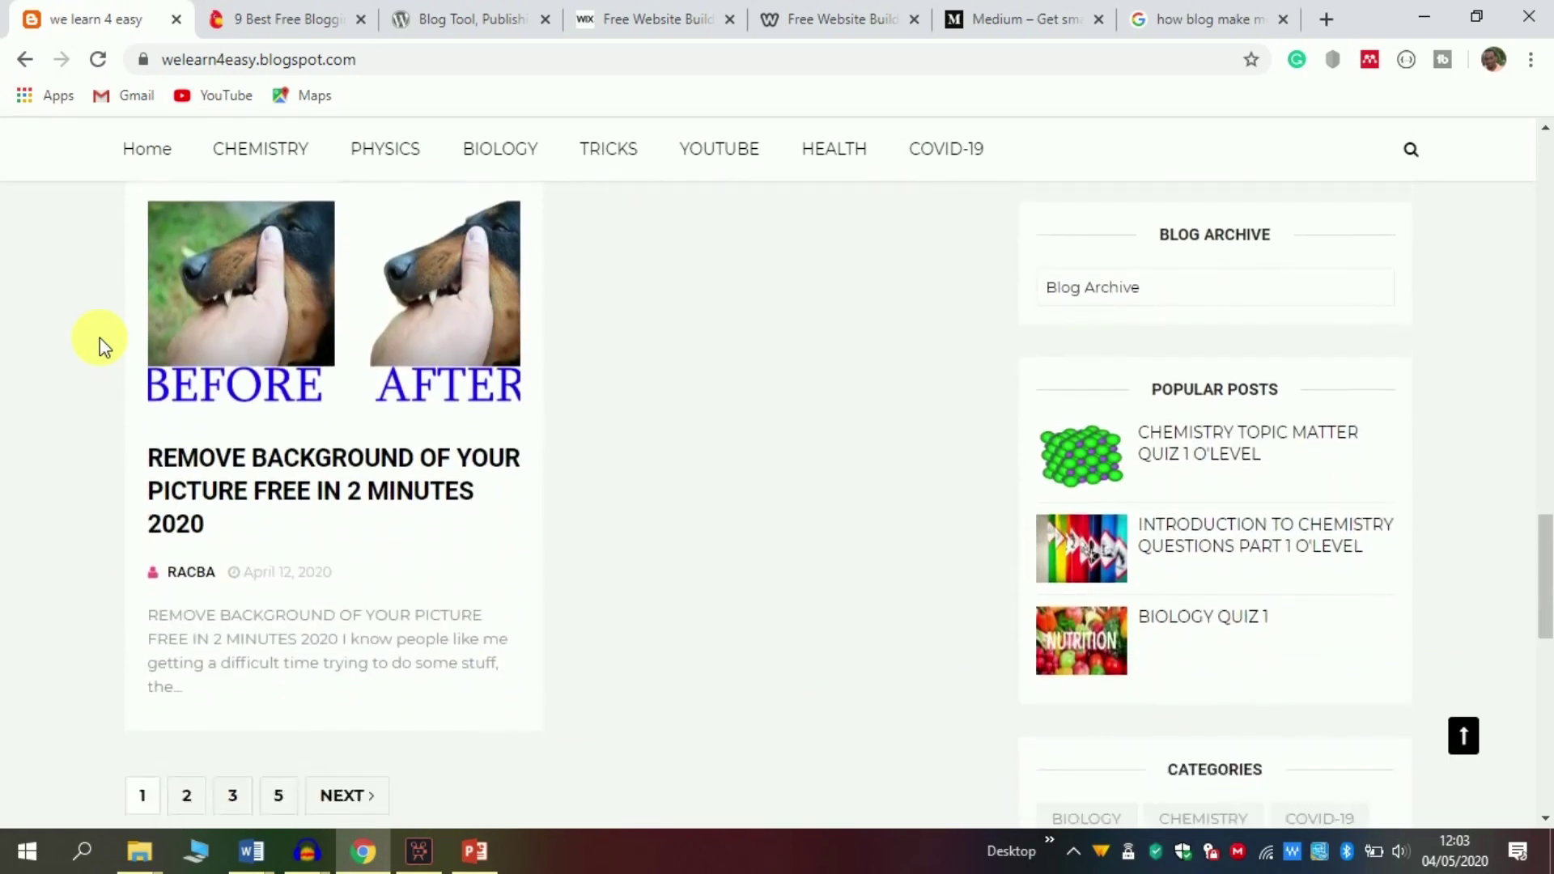
pyautogui.scroll(-3, 99, 338)
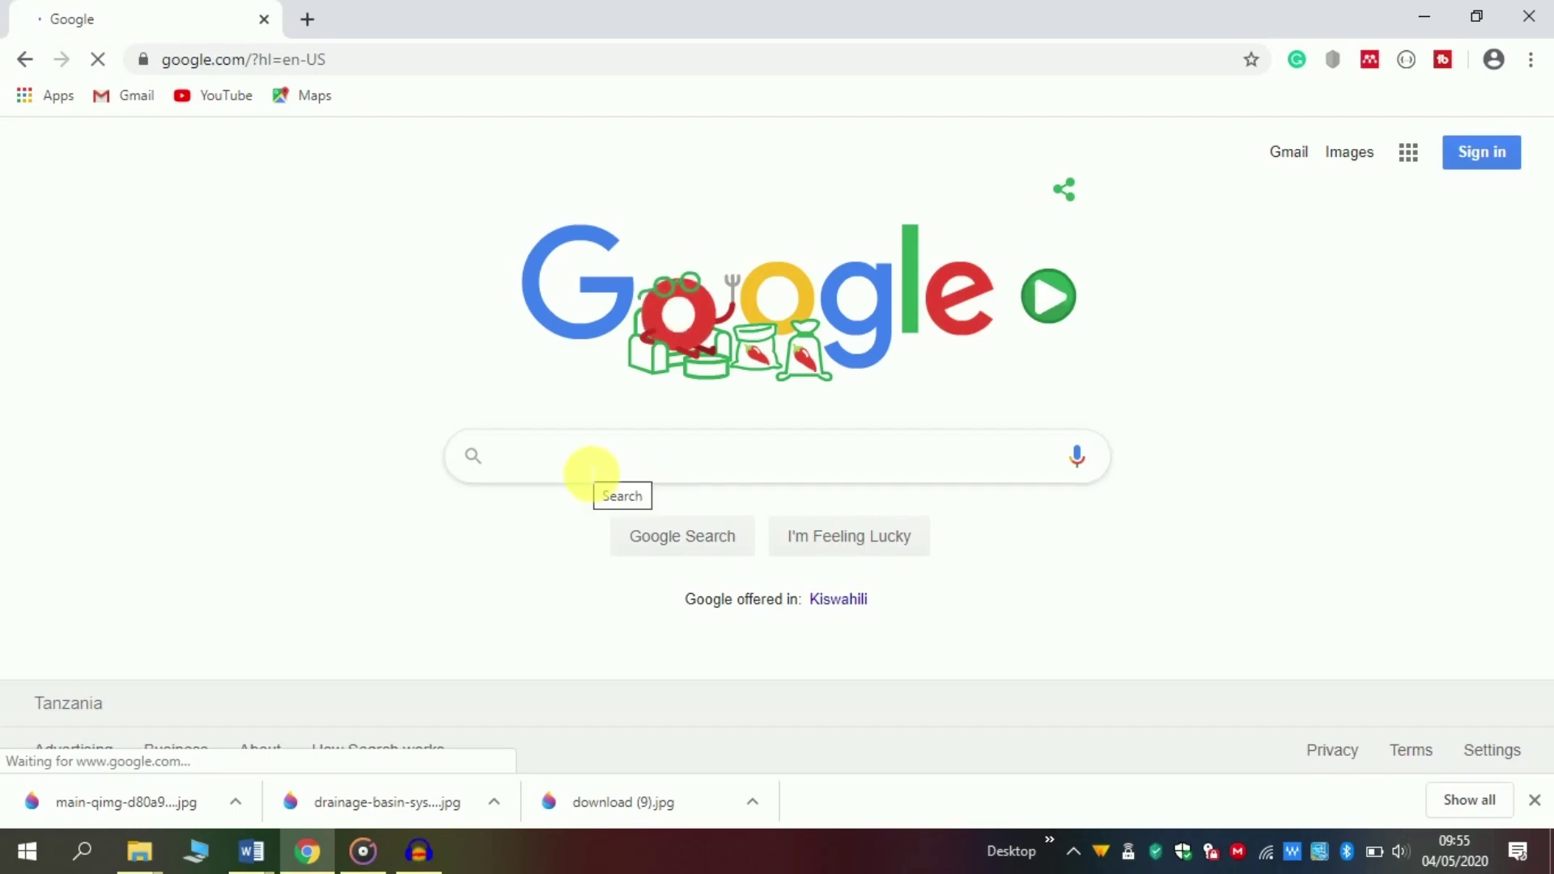
# - Search Google for 'blogger' and open the Blogger.com result
pyautogui.write('blogger')
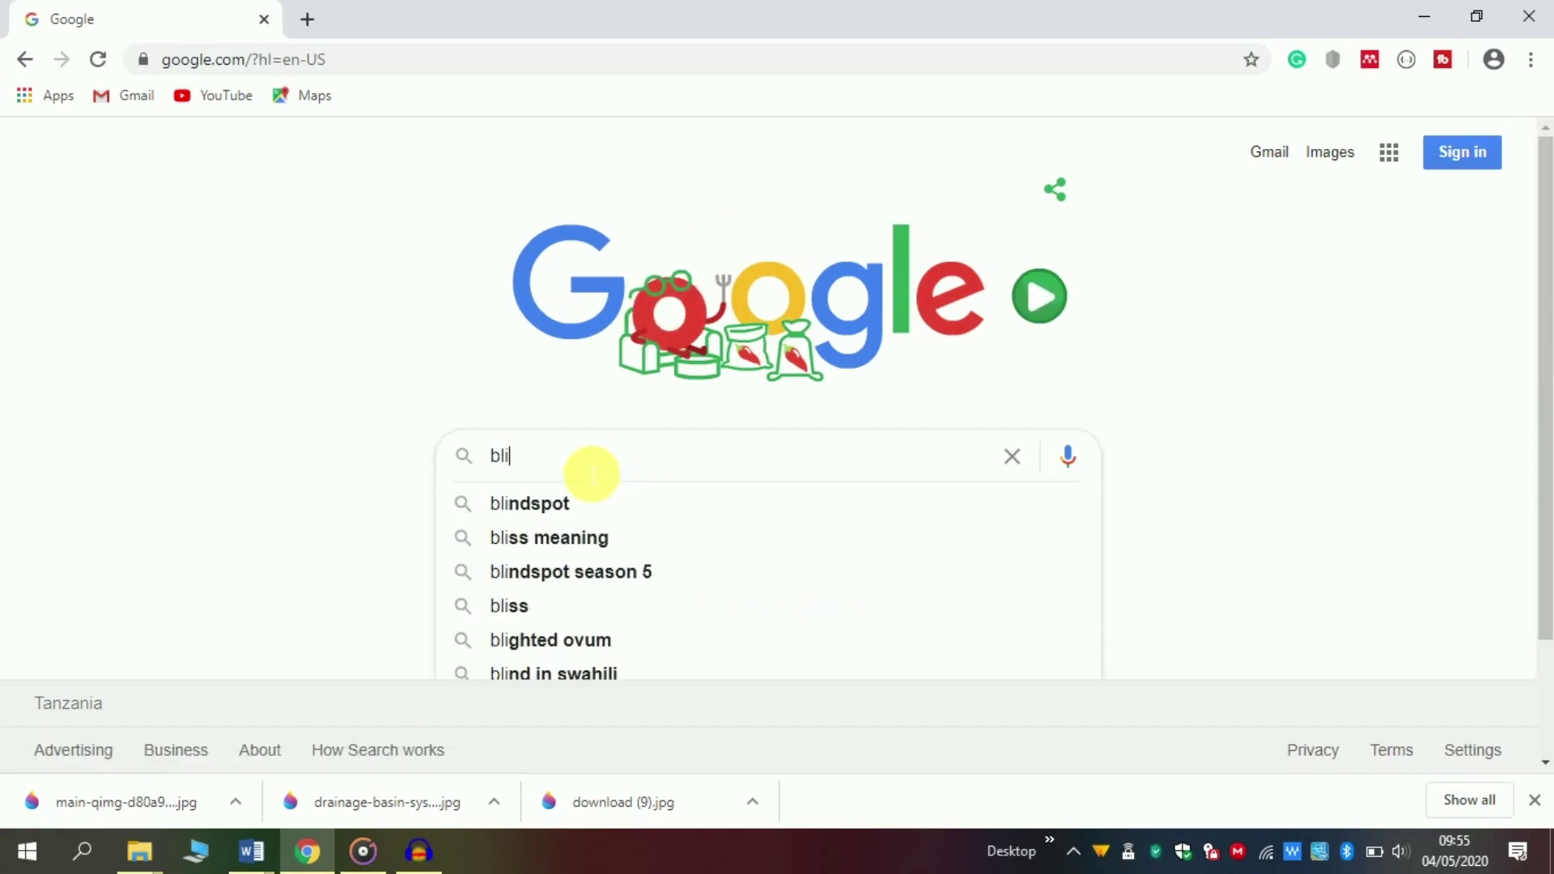
pyautogui.press('Return')
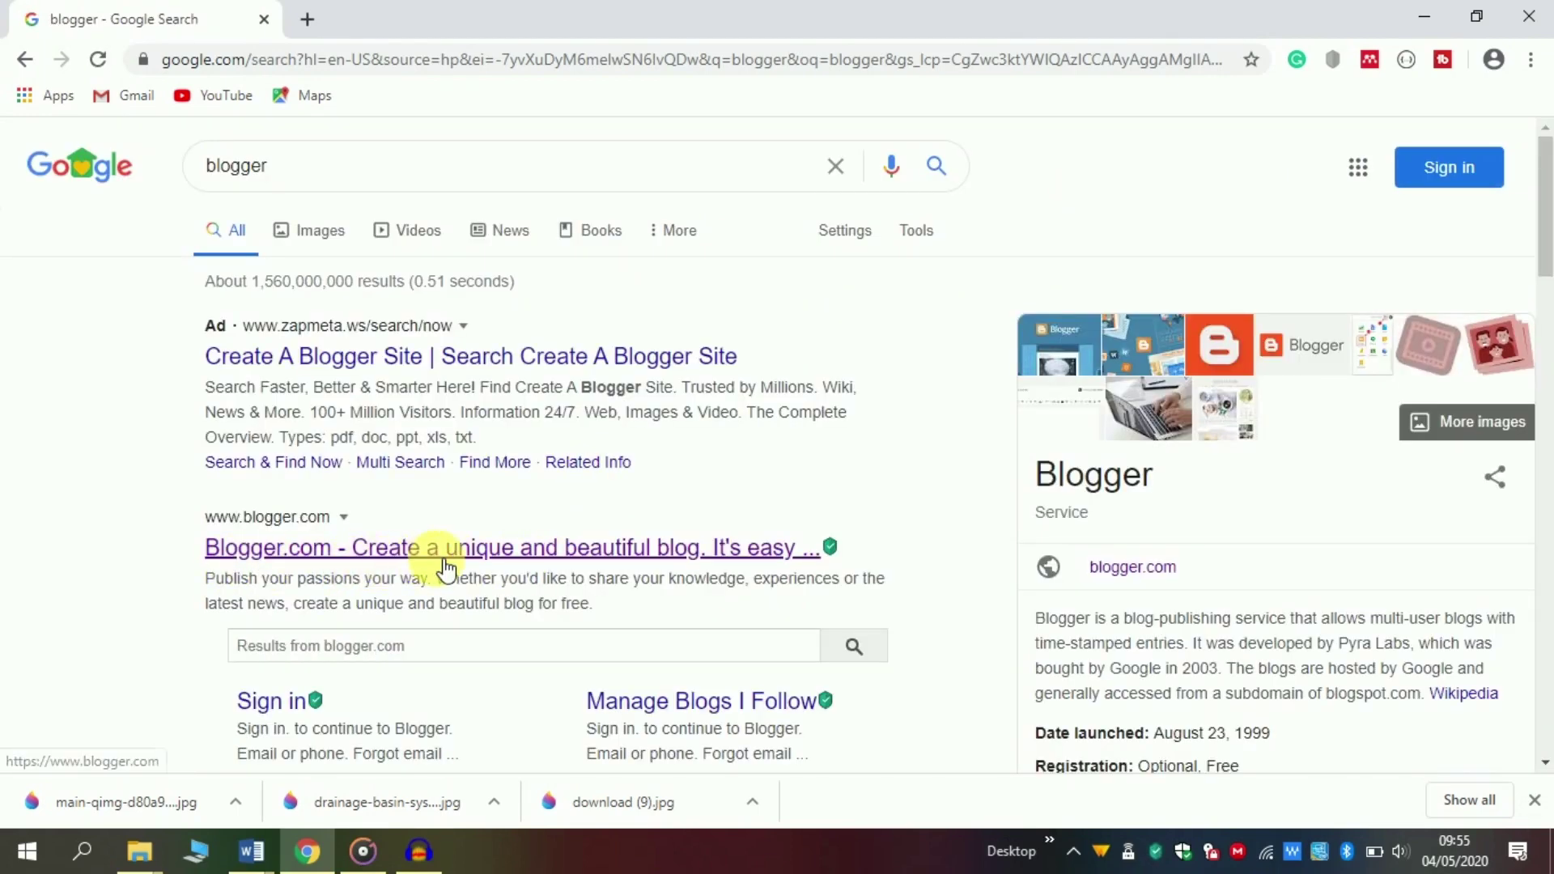
pyautogui.click(446, 569)
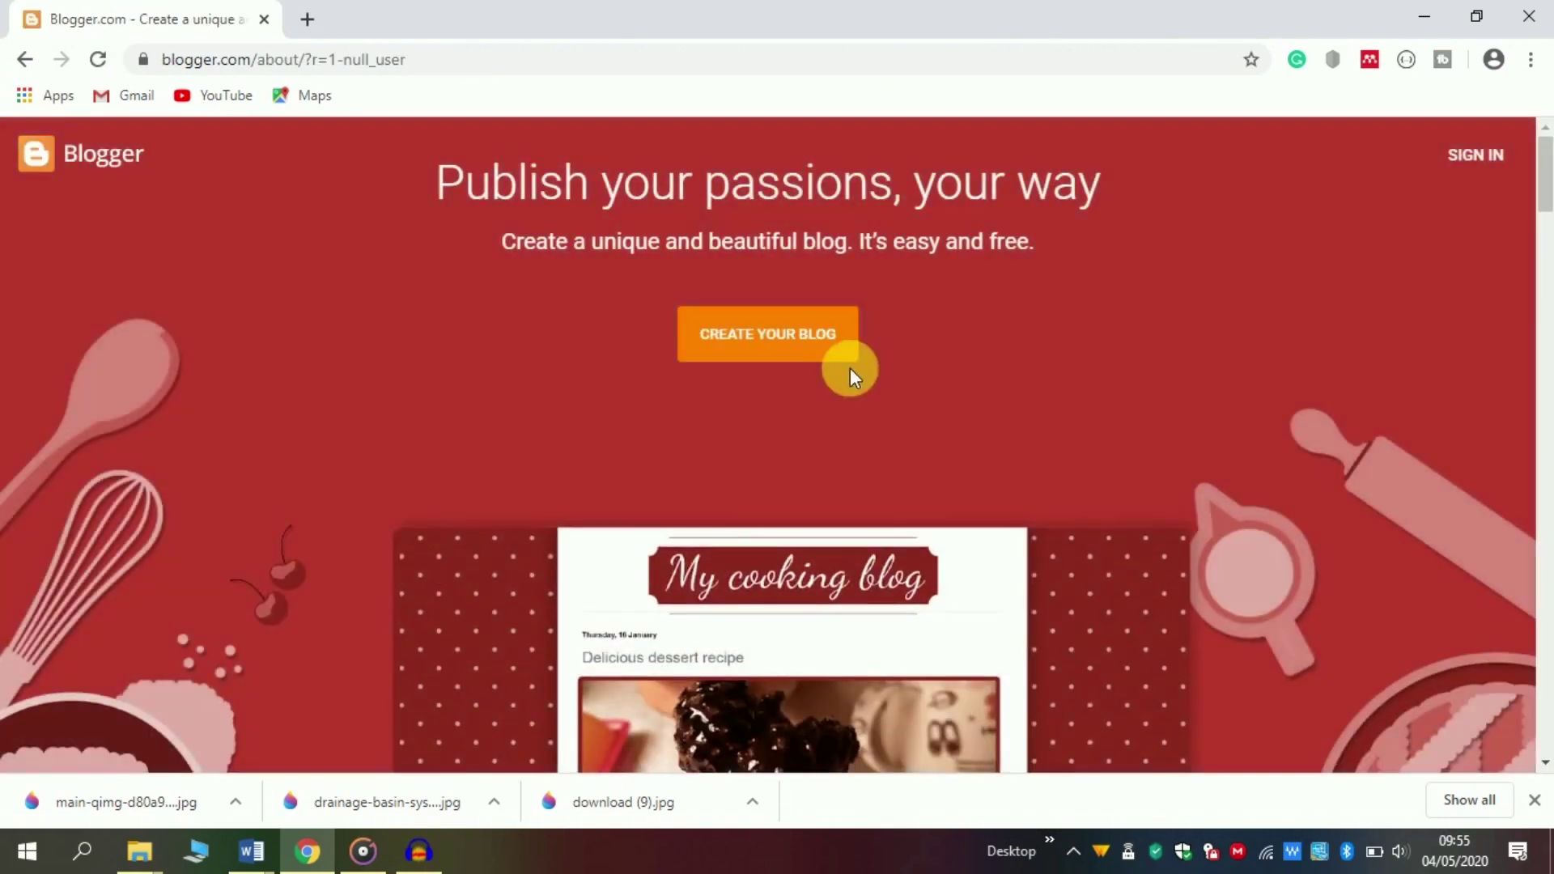
# - Start a new blog with CREATE YOUR BLOG and choose the existing Google account
pyautogui.click(781, 356)
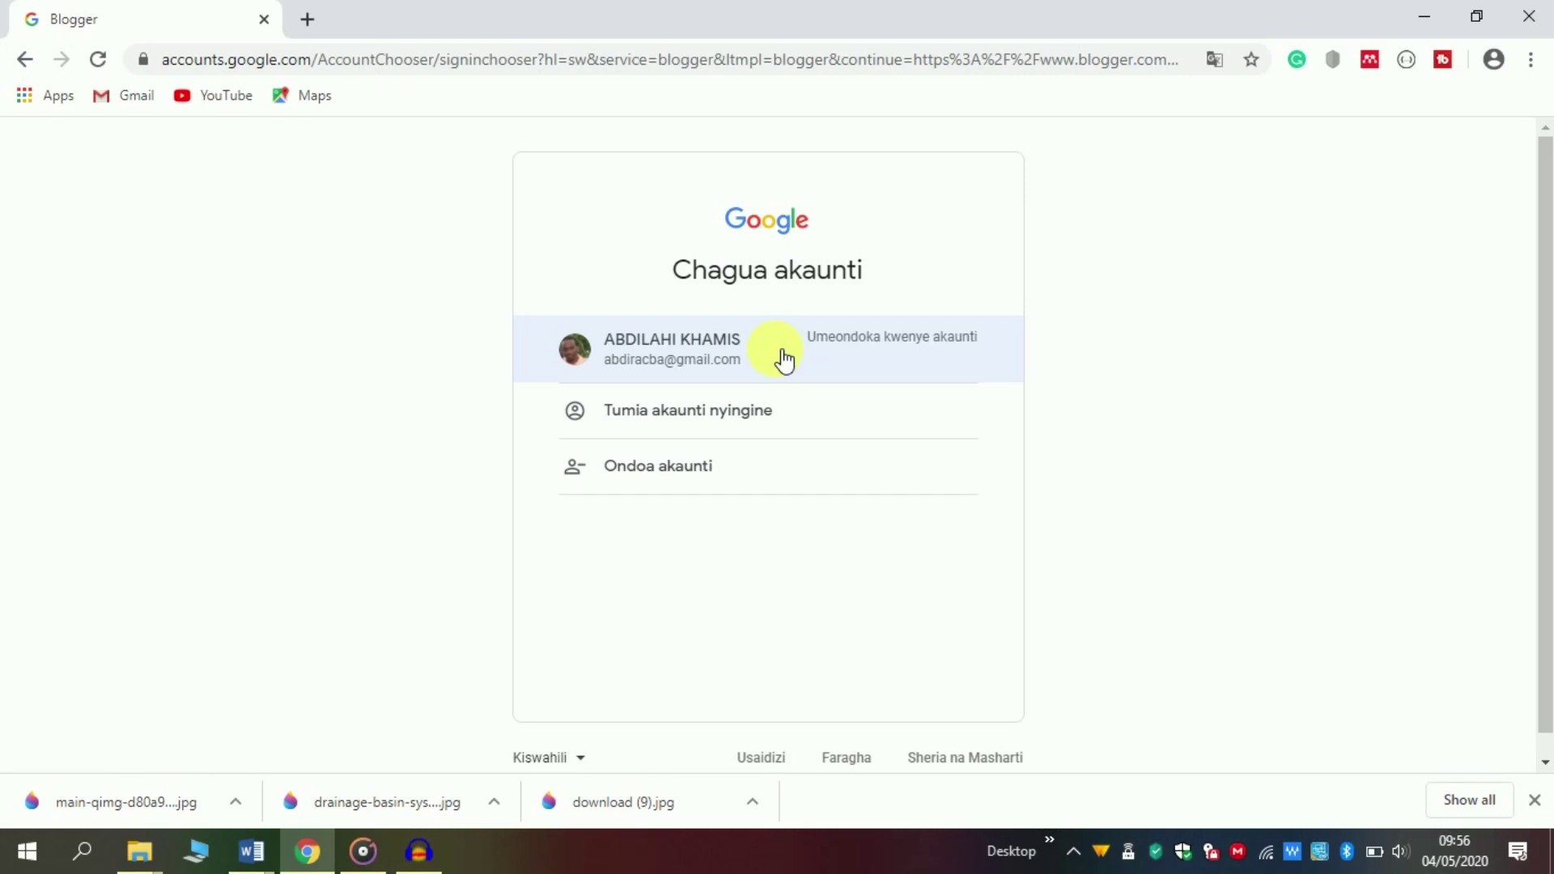
pyautogui.click(783, 356)
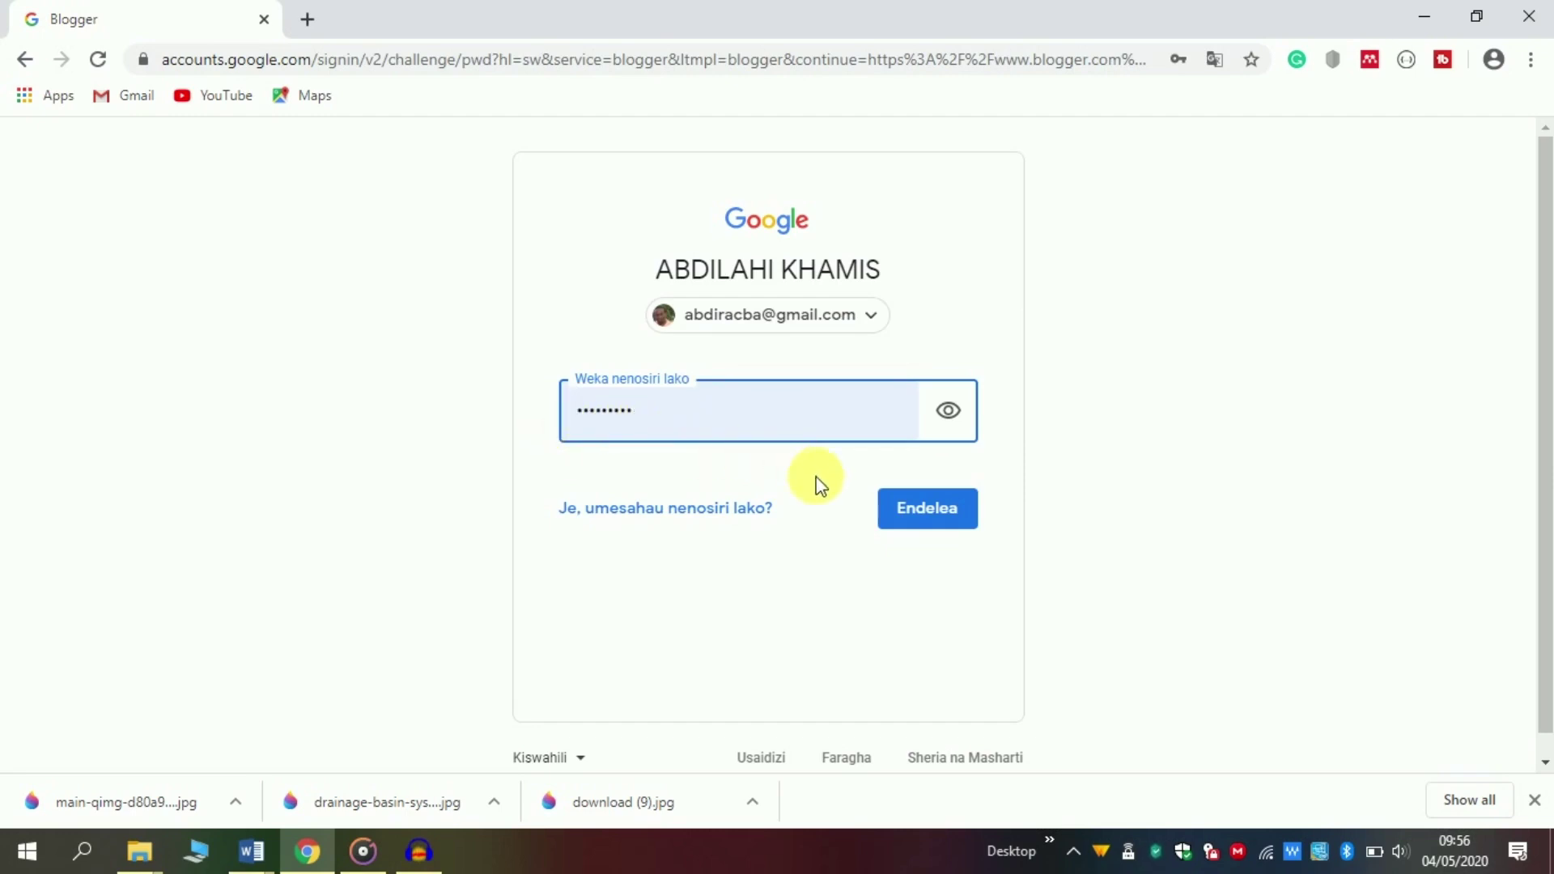
# - Submit the account password with Endelea to finish signing in
pyautogui.click(913, 515)
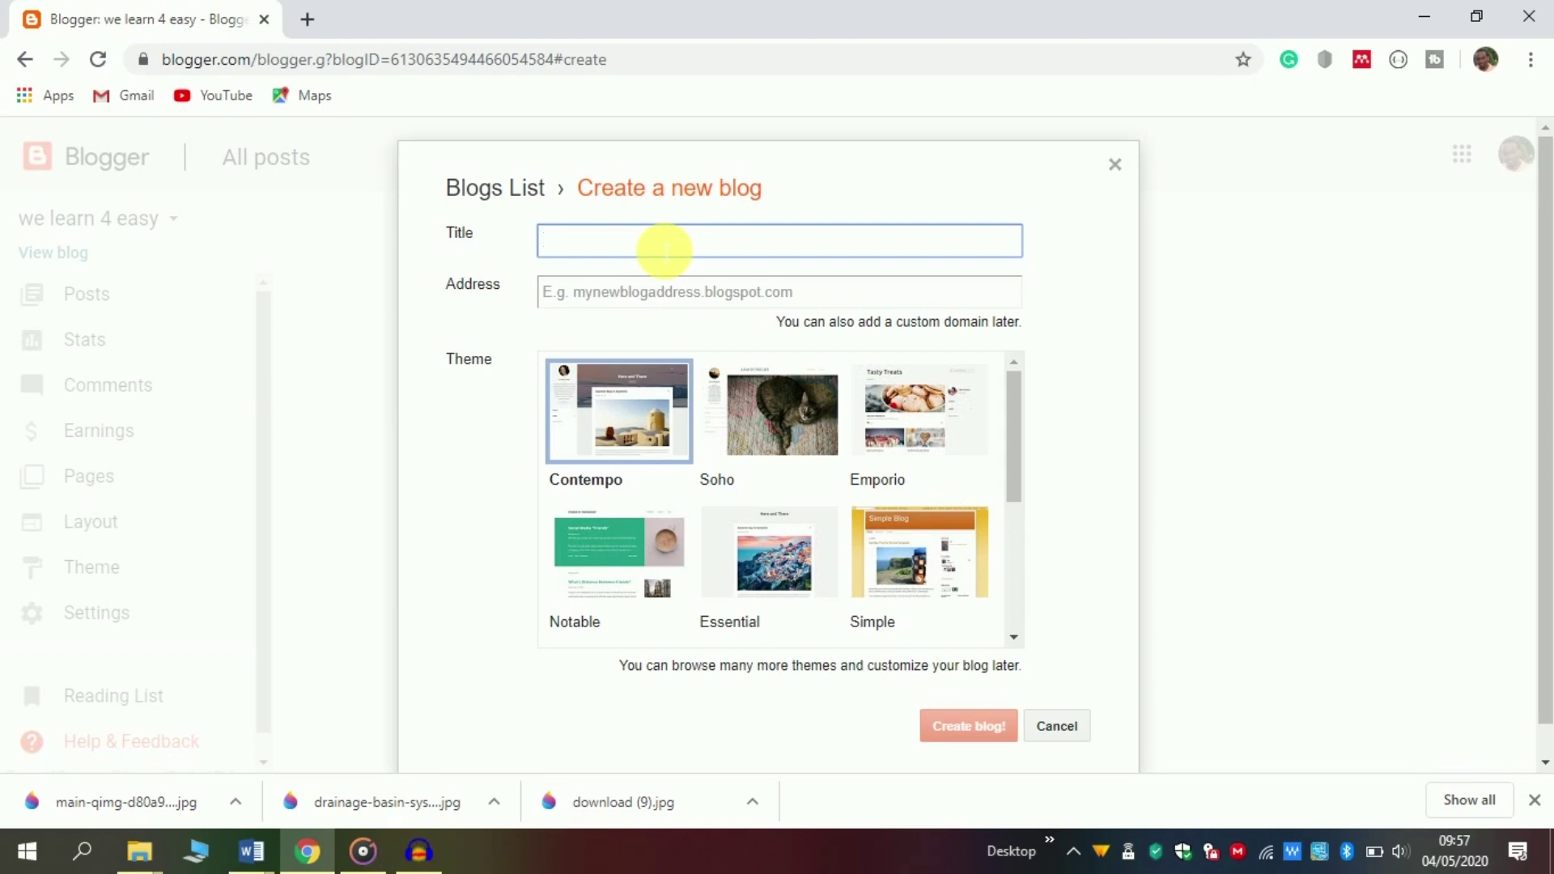
# - Title the blog 'Hard Work' and, after trying hardwork and hardwork2, use the address hardworkto.blogspot.com
pyautogui.write('d Work')
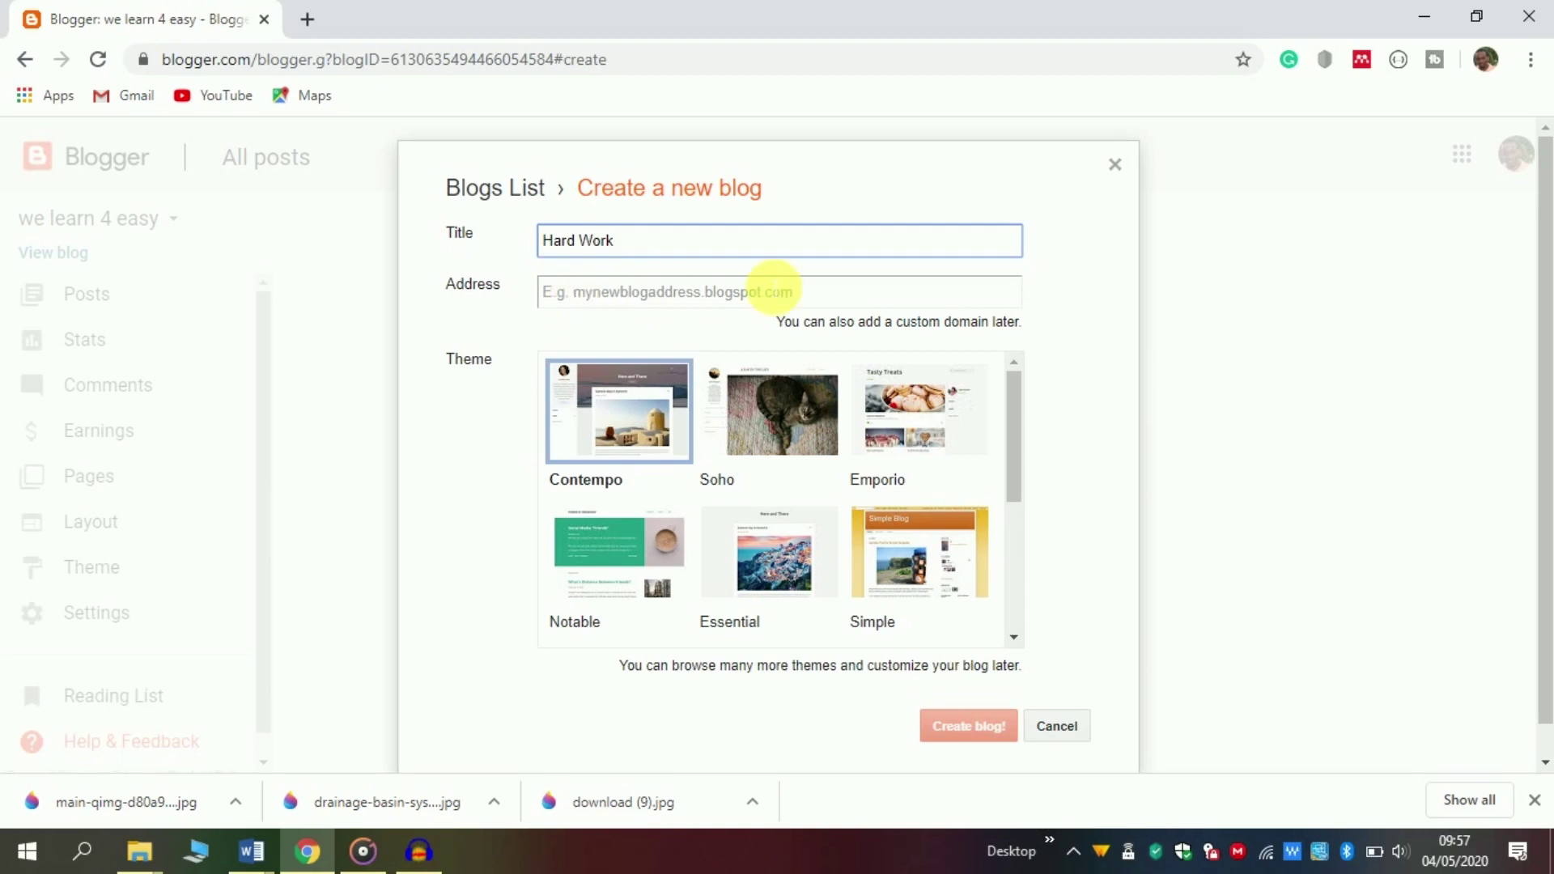
pyautogui.click(625, 298)
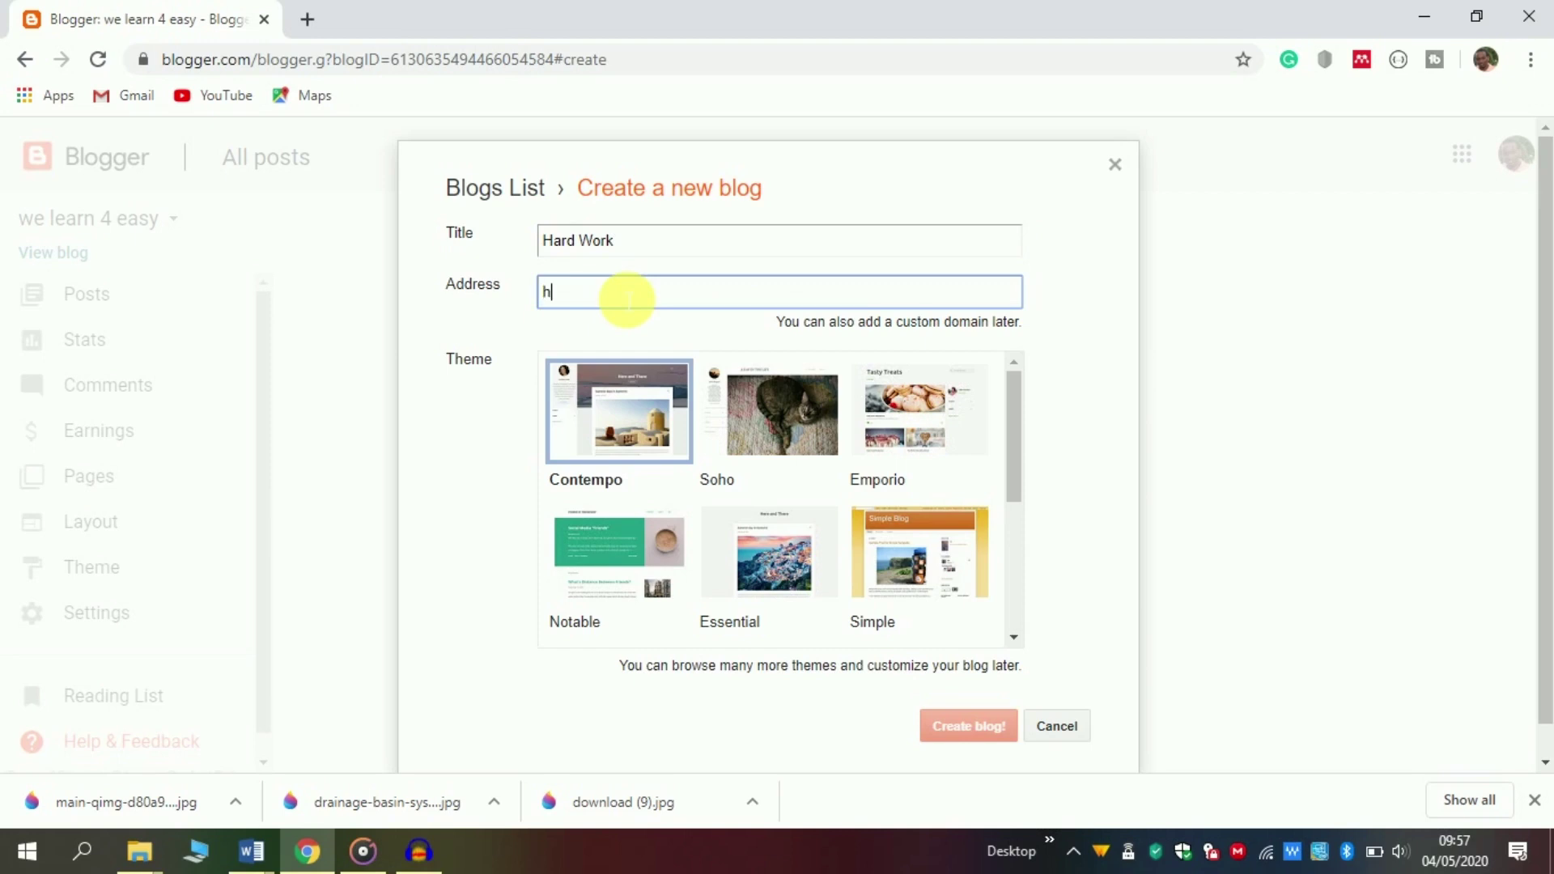
pyautogui.write('ard')
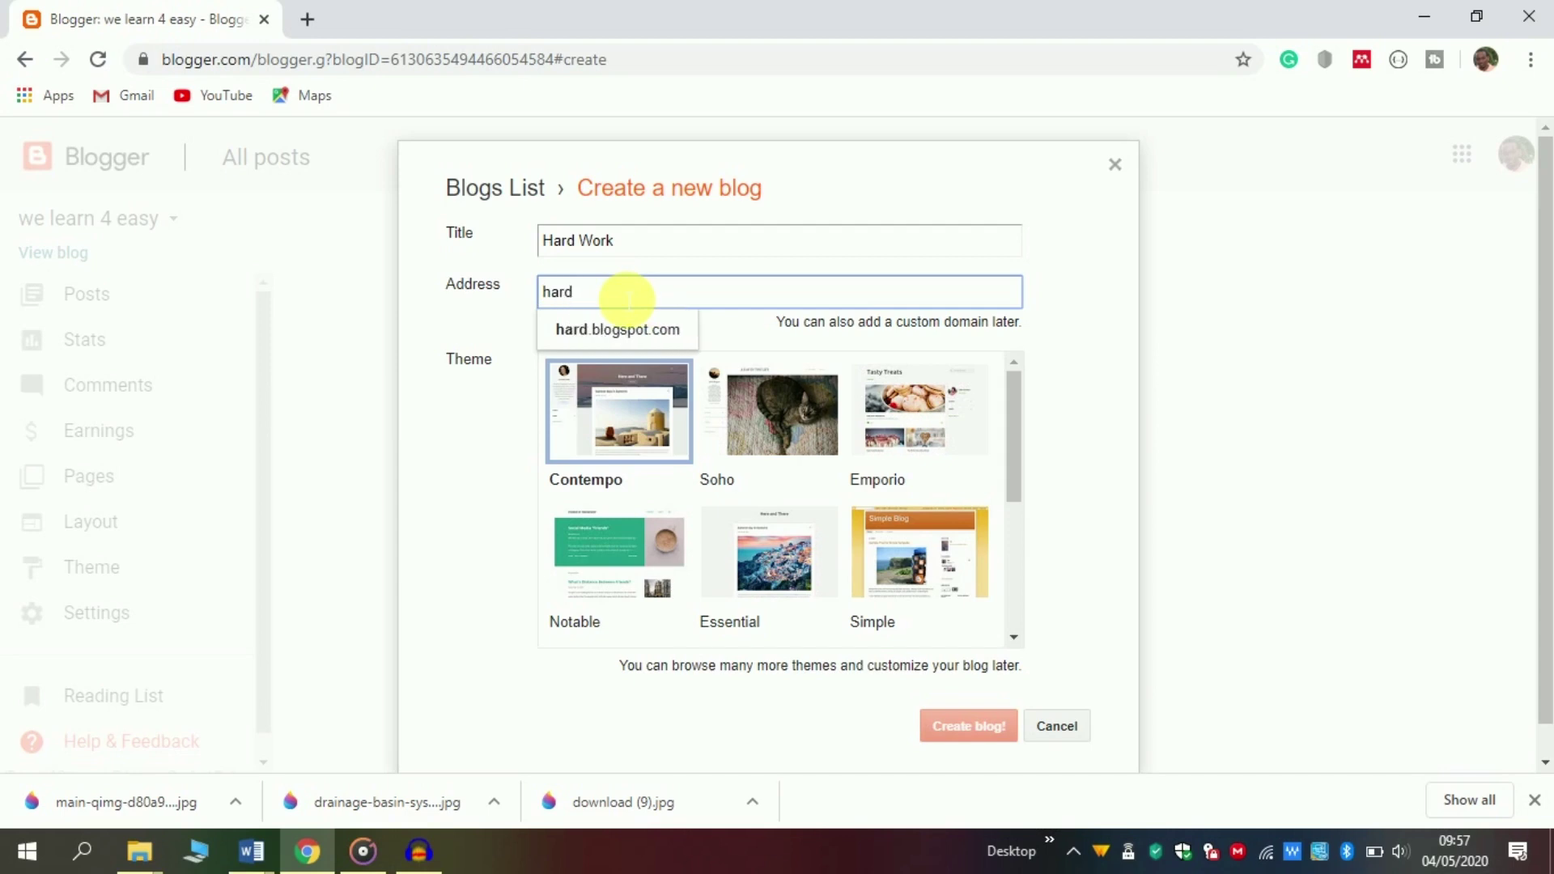
pyautogui.write('work')
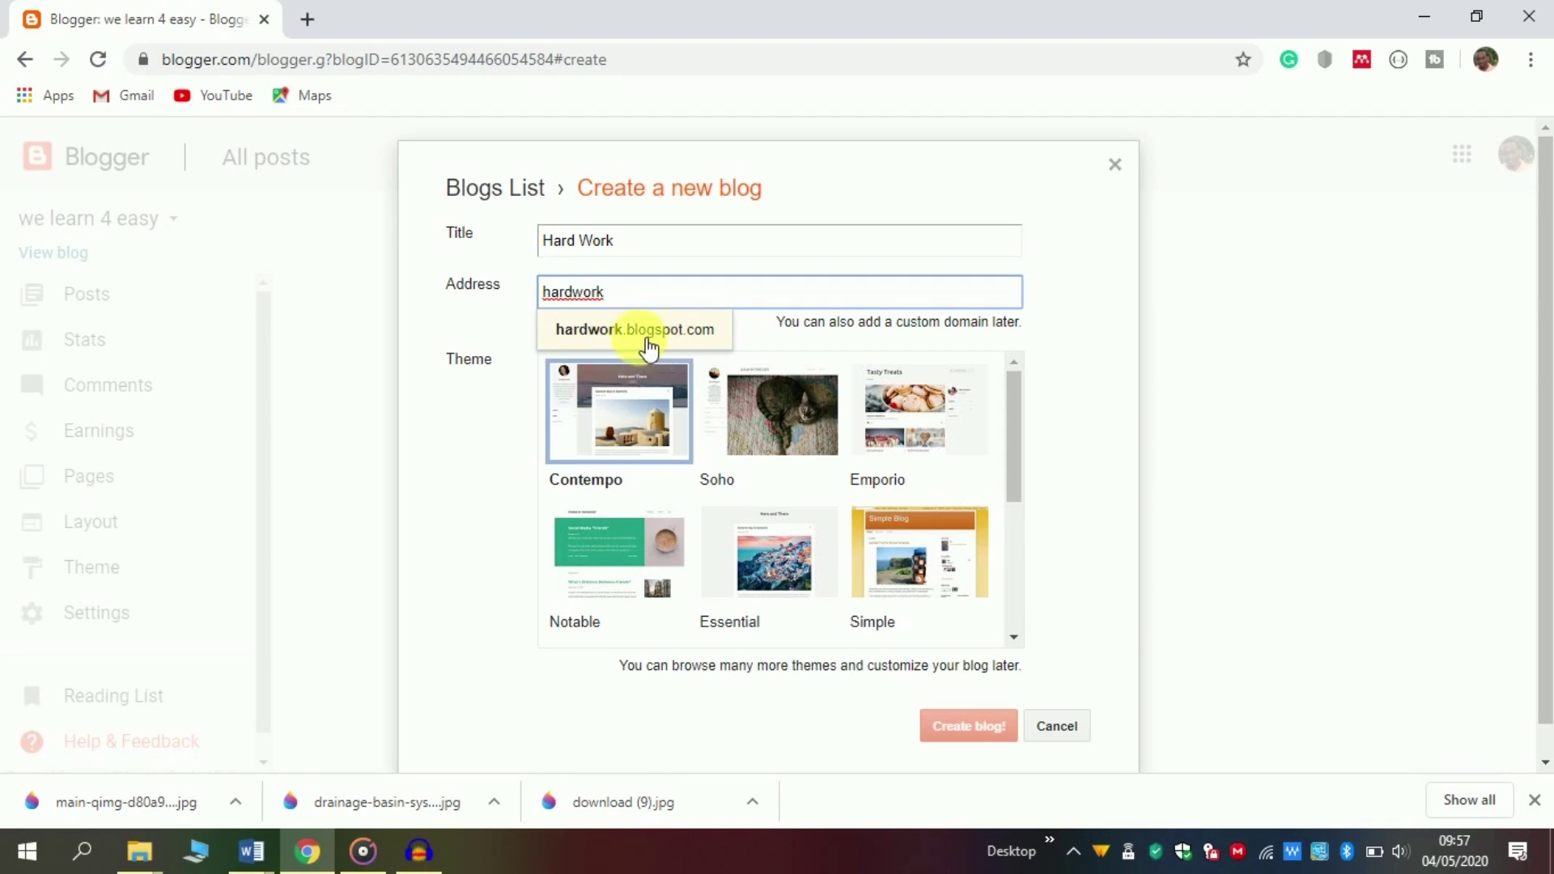
pyautogui.click(640, 332)
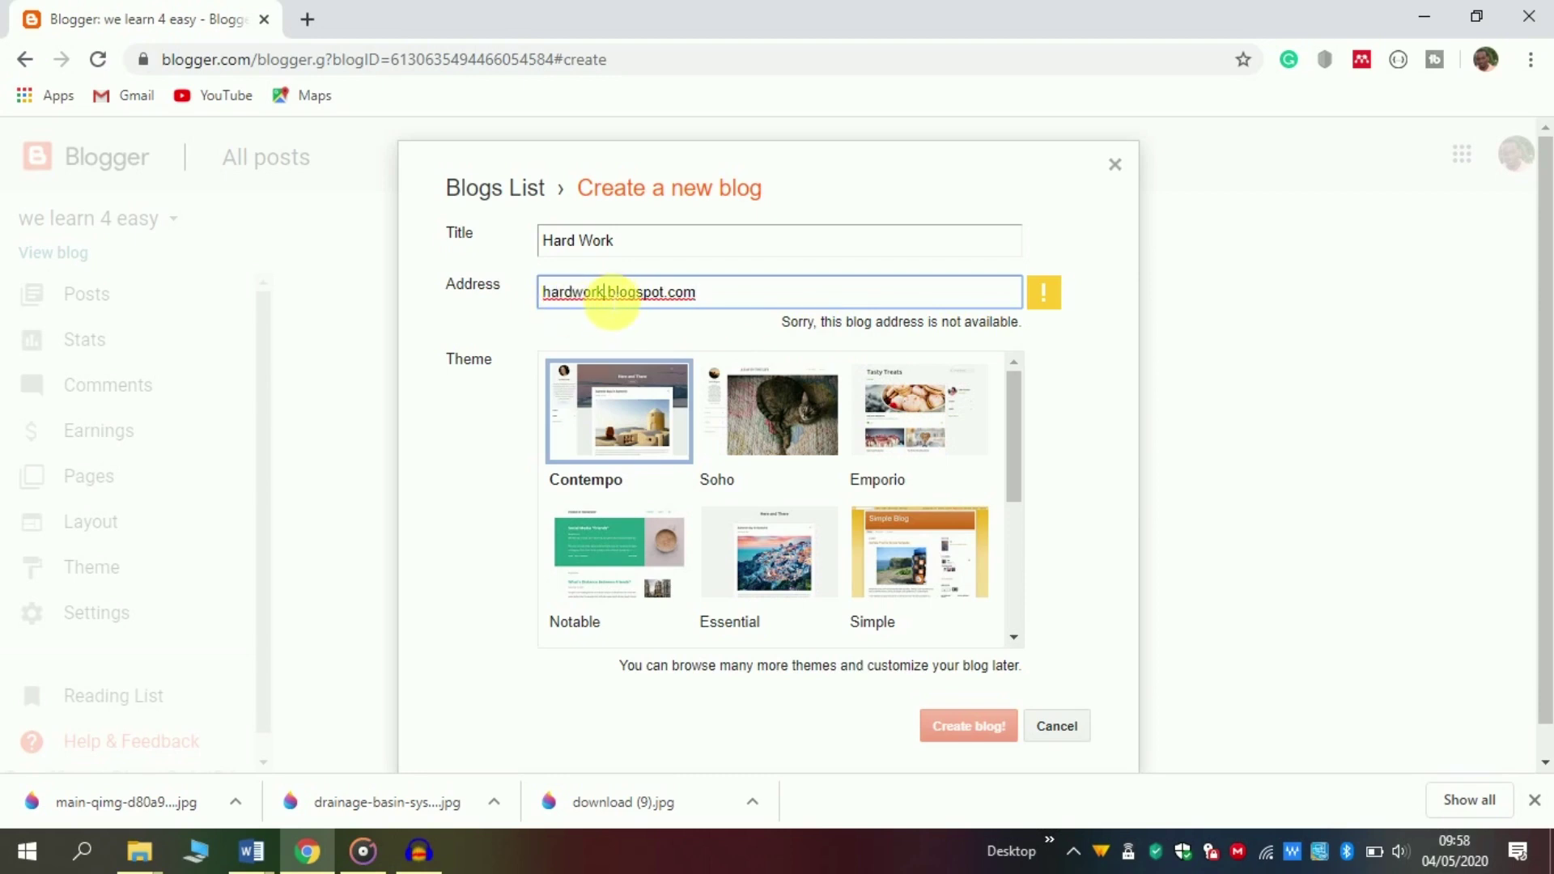
pyautogui.write('2')
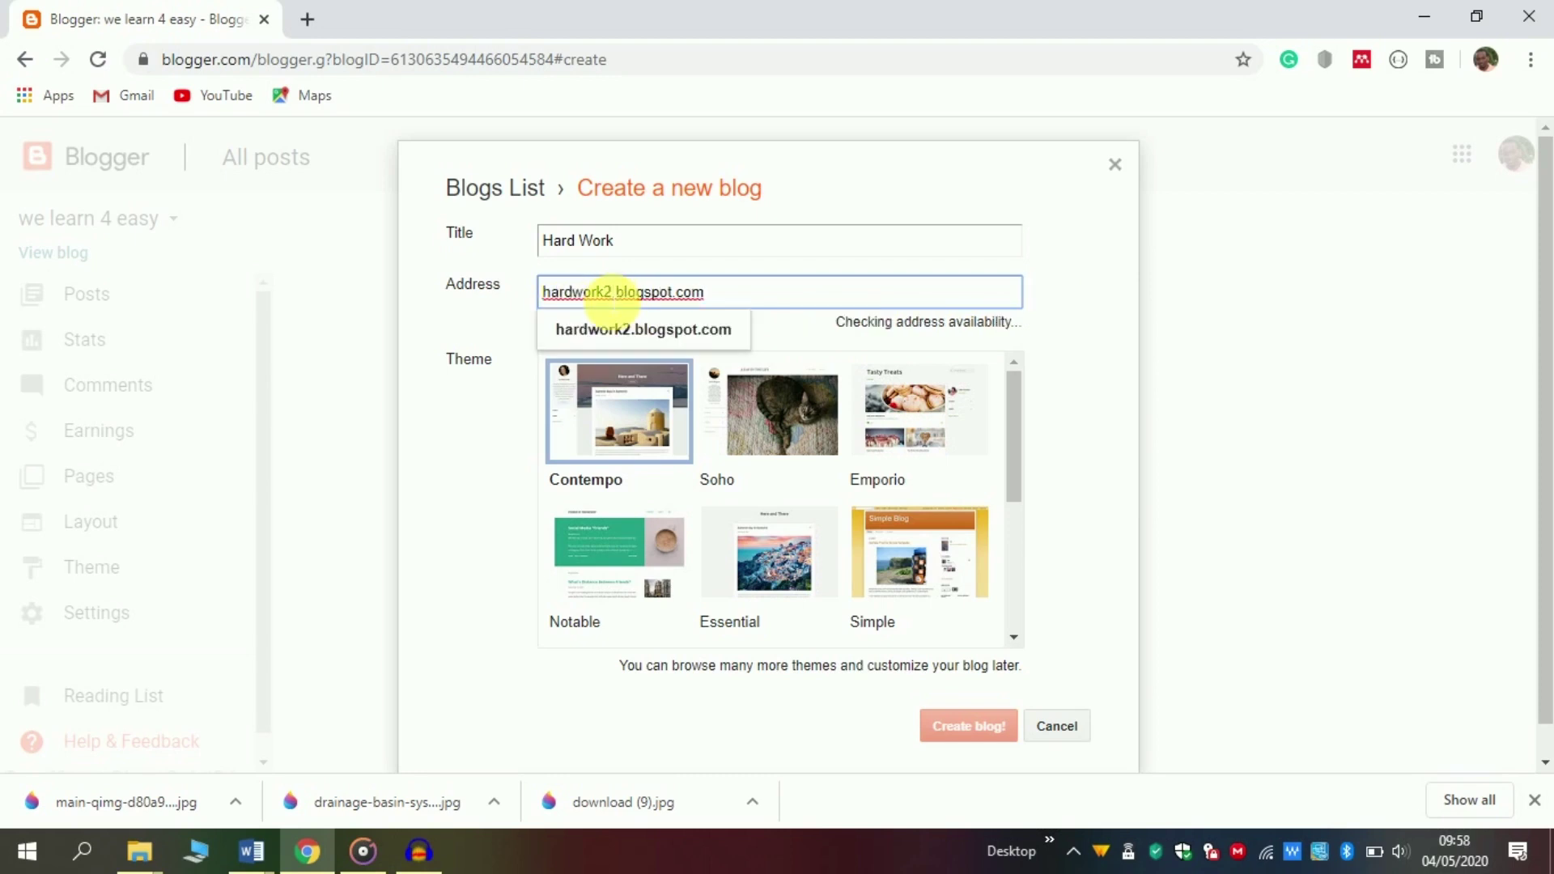
pyautogui.press('BackSpace')
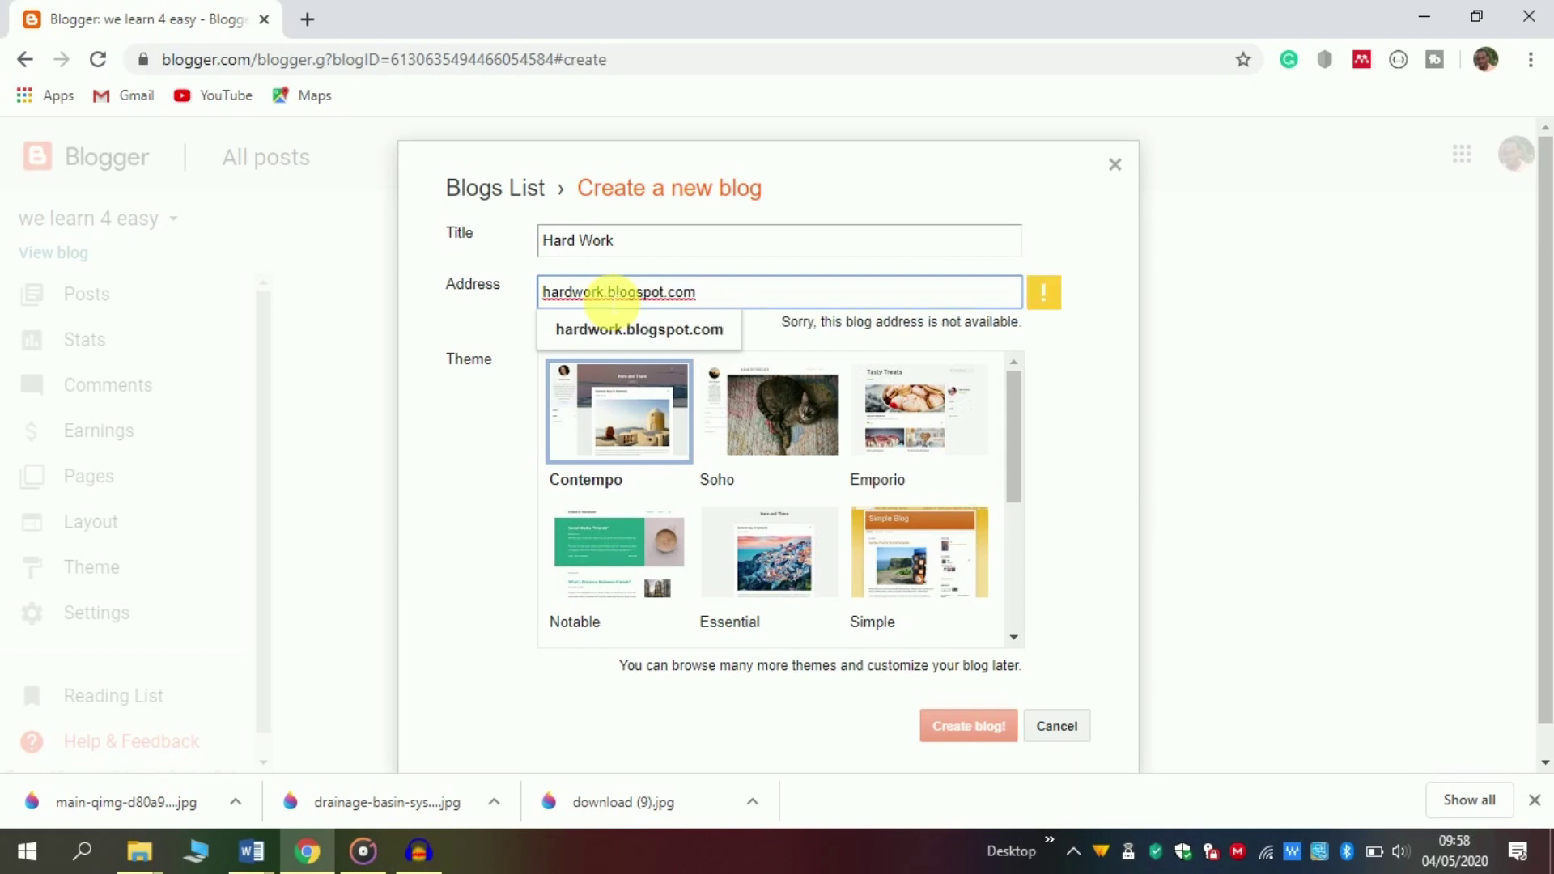
pyautogui.write('to')
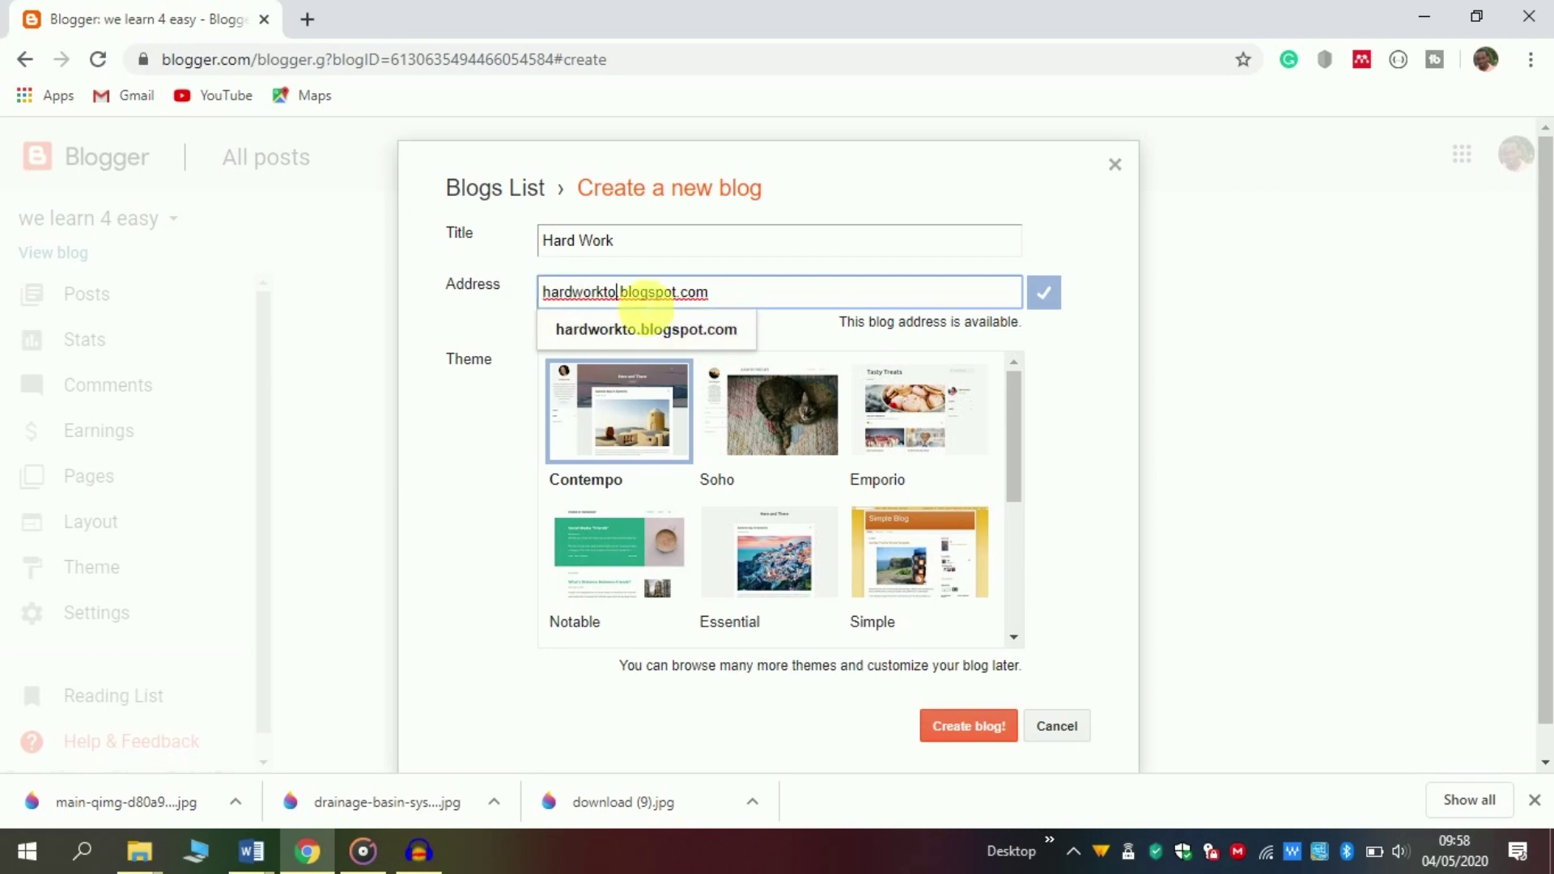
pyautogui.click(662, 332)
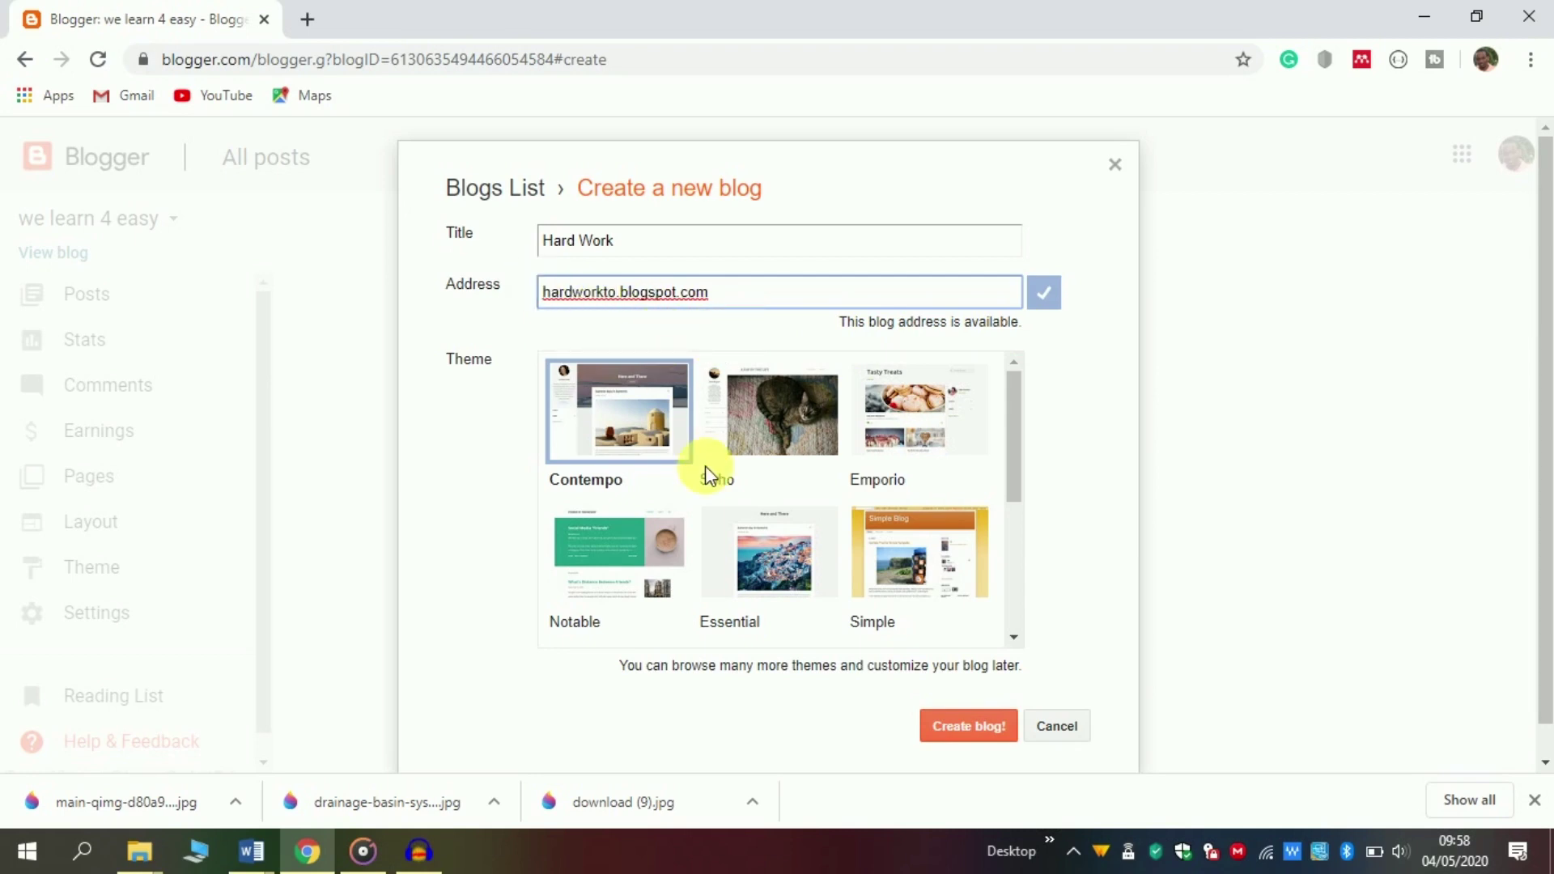
# - Pick the Picture Window theme and create the Hard Work blog
pyautogui.scroll(-2, 707, 467)
pyautogui.scroll(-1, 706, 465)
pyautogui.scroll(2, 706, 465)
pyautogui.scroll(-2, 705, 464)
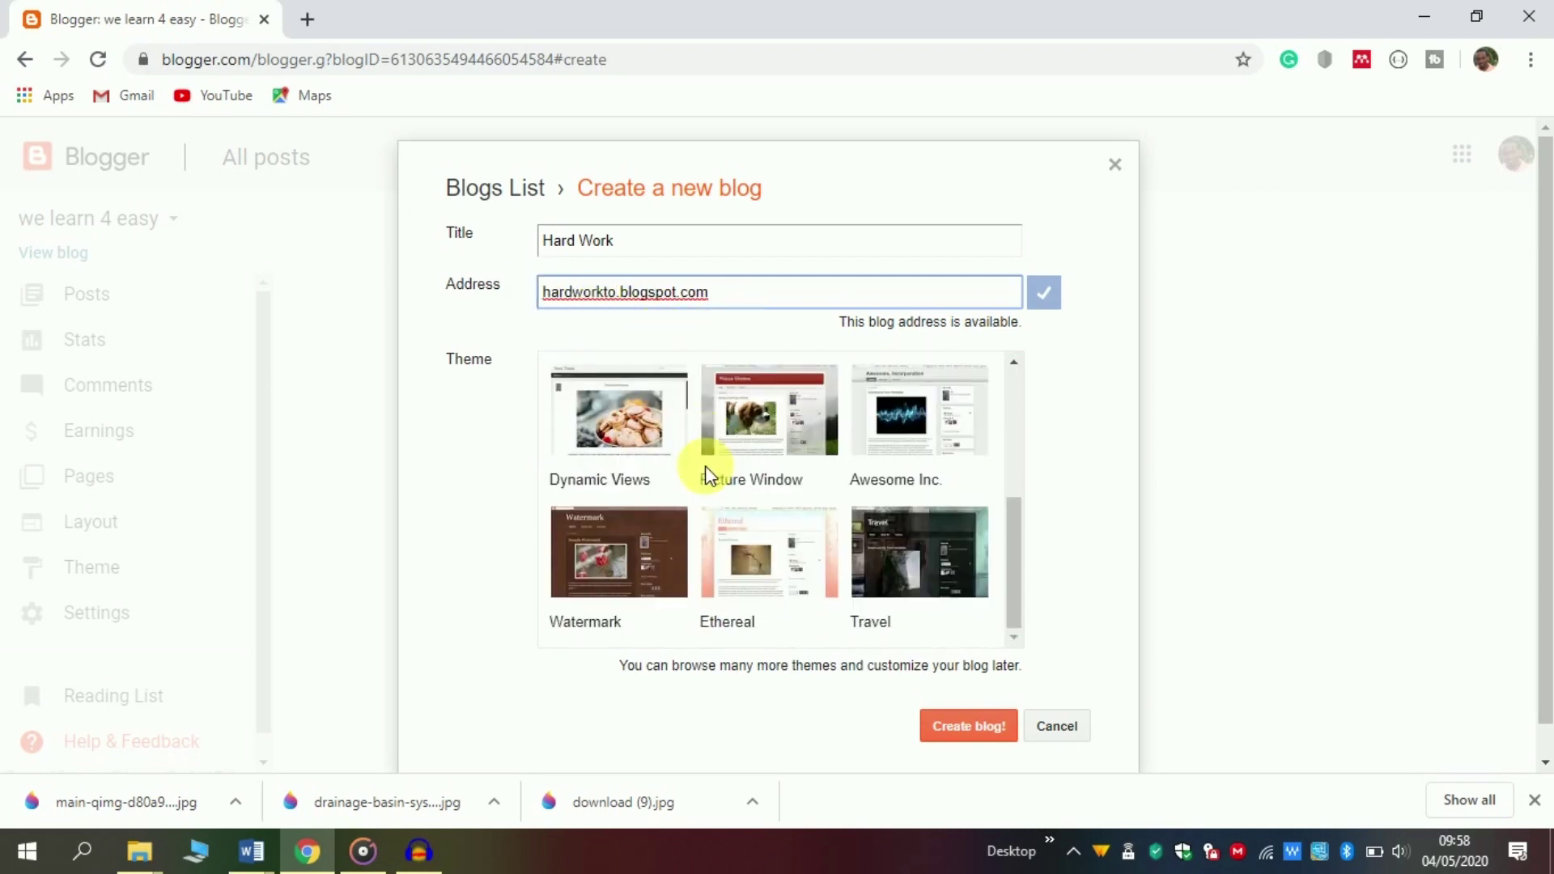
pyautogui.click(755, 437)
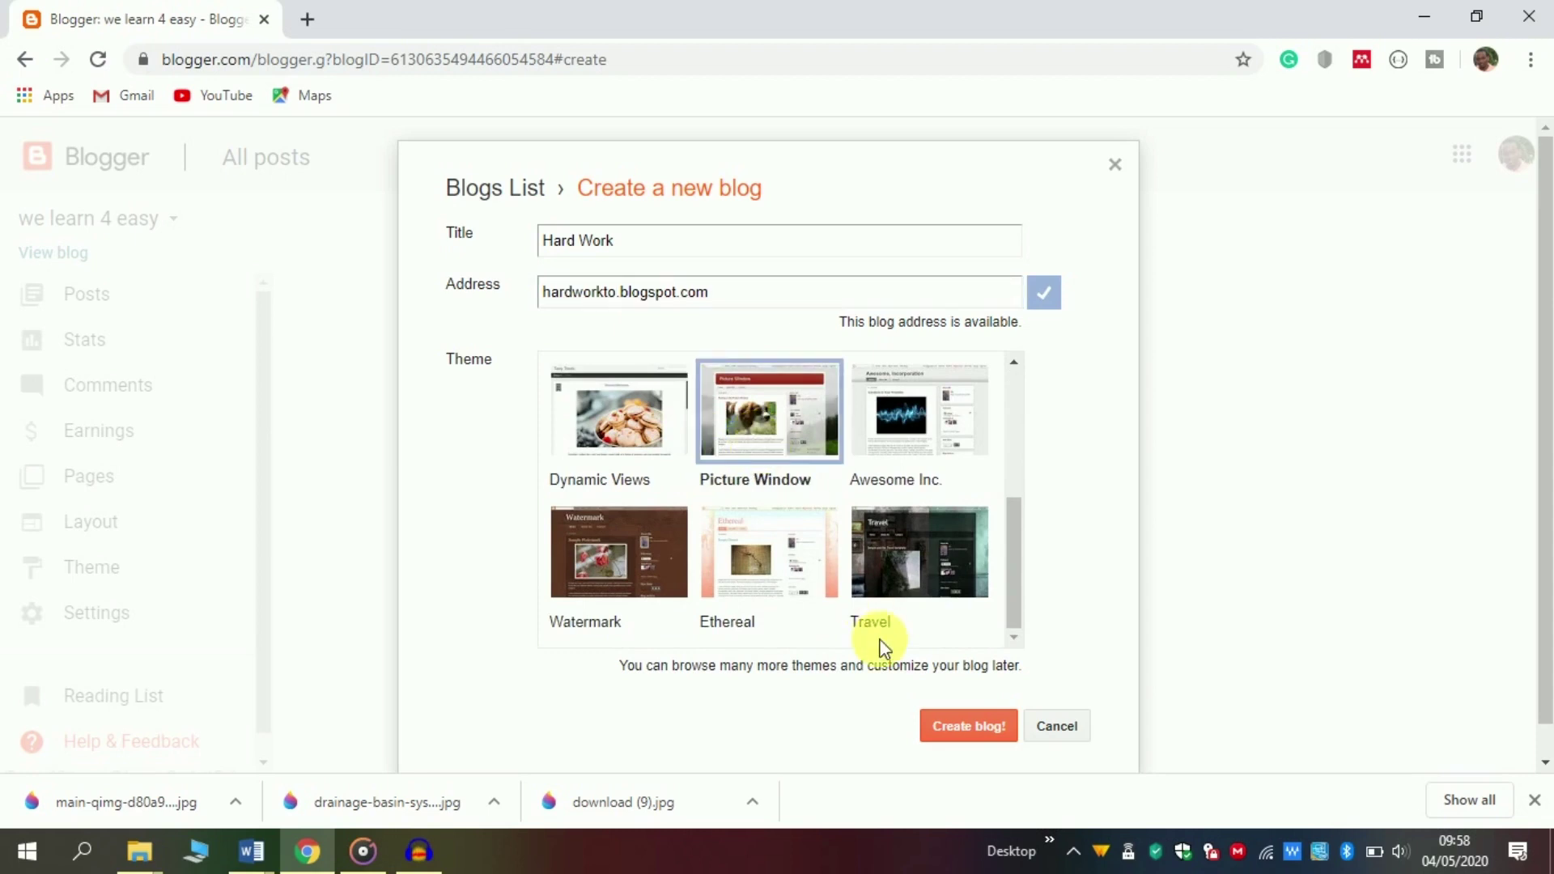
pyautogui.click(963, 732)
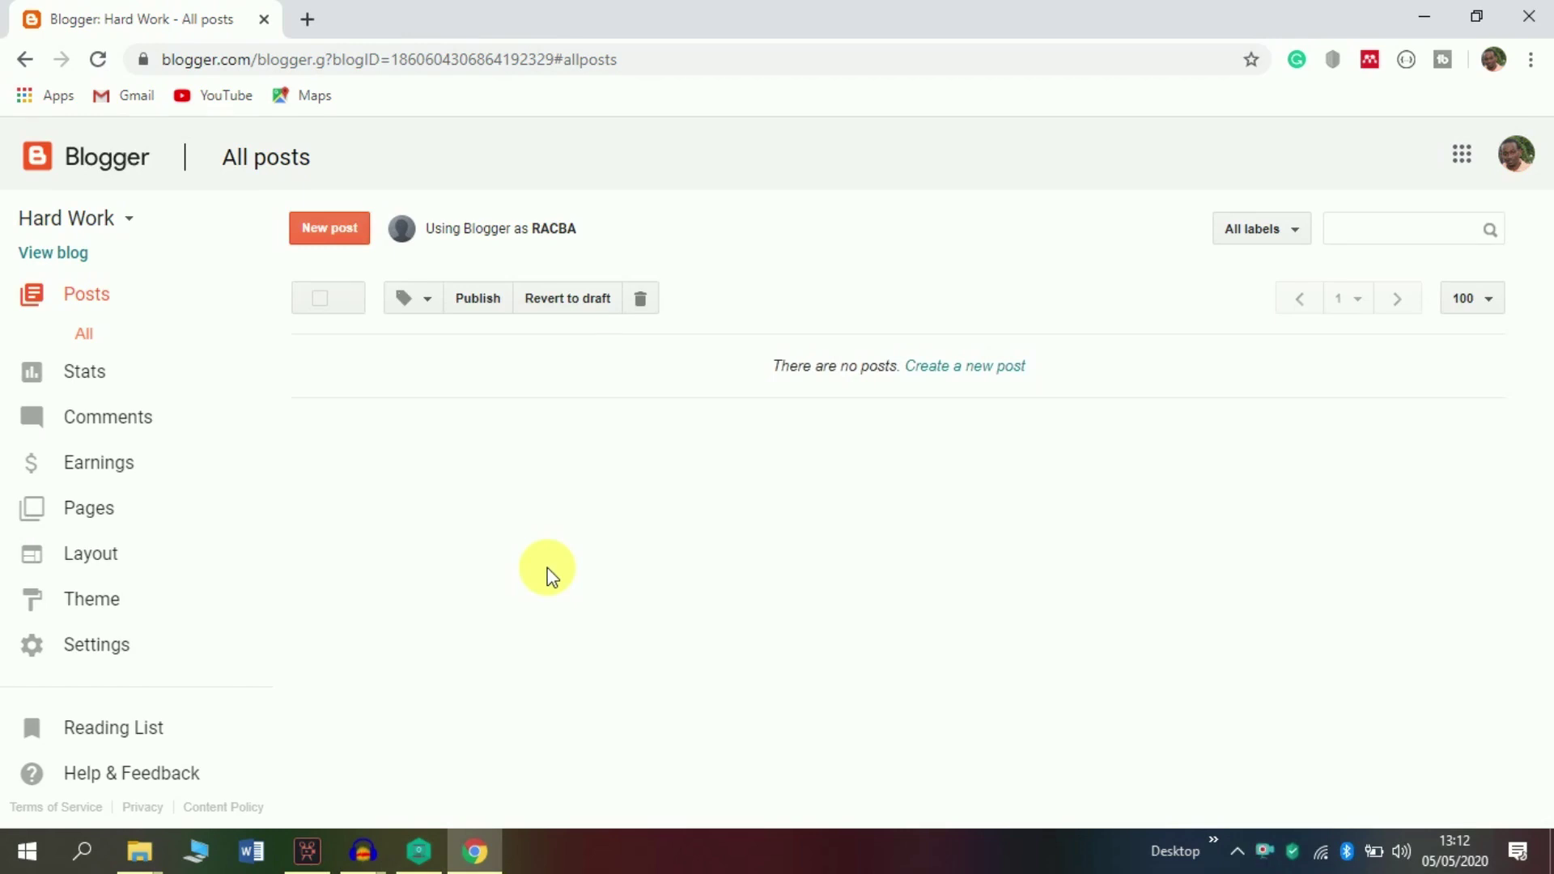
# - View the Hard Work blog's empty Stats, then move to its Comments page
pyautogui.click(113, 377)
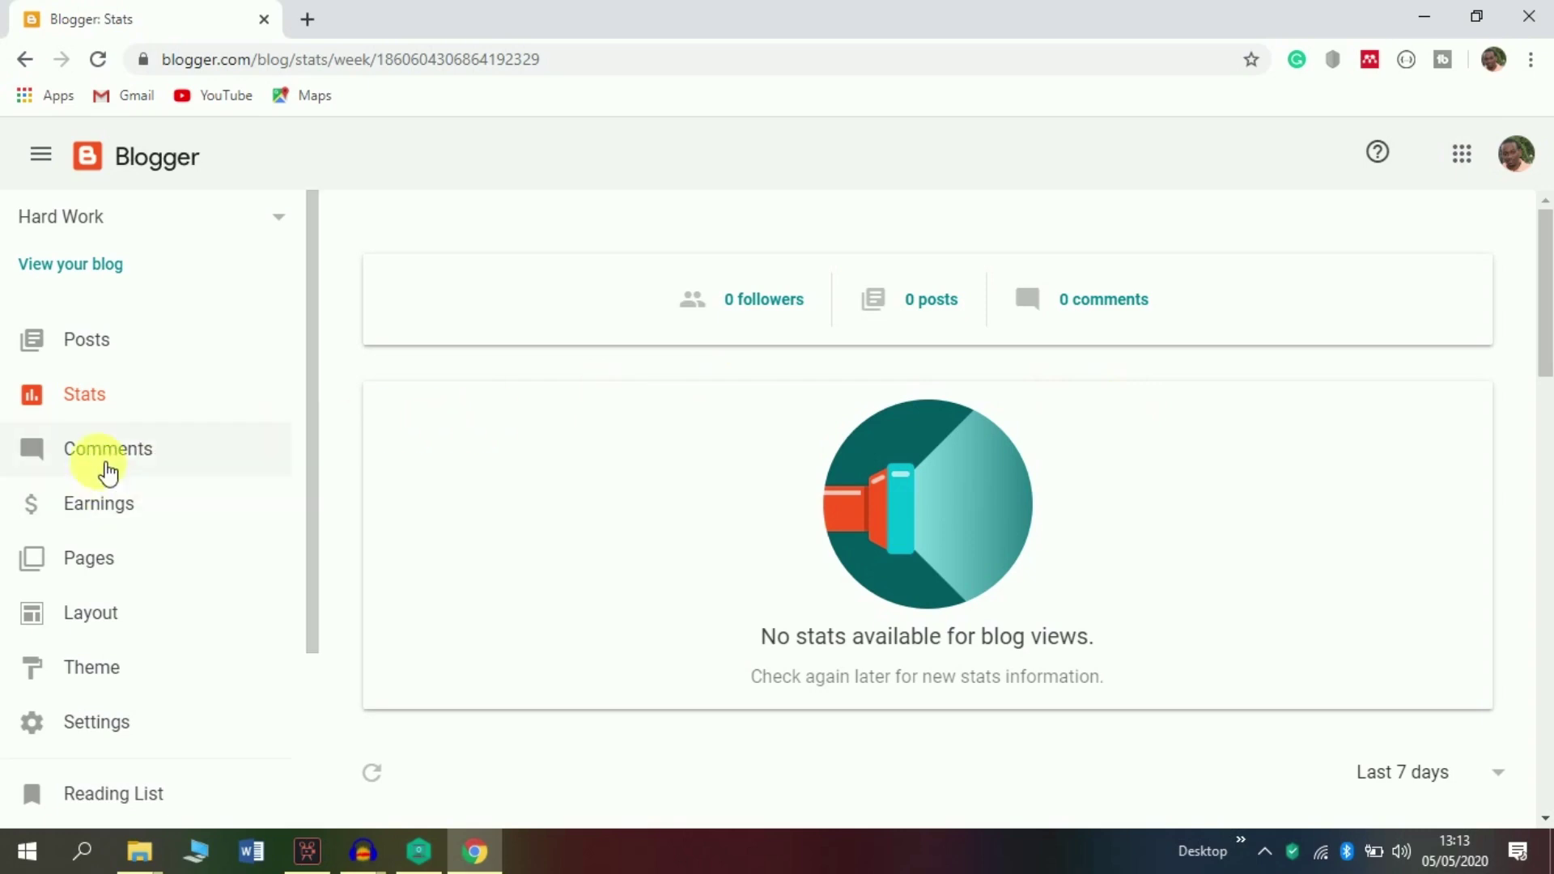
pyautogui.click(107, 465)
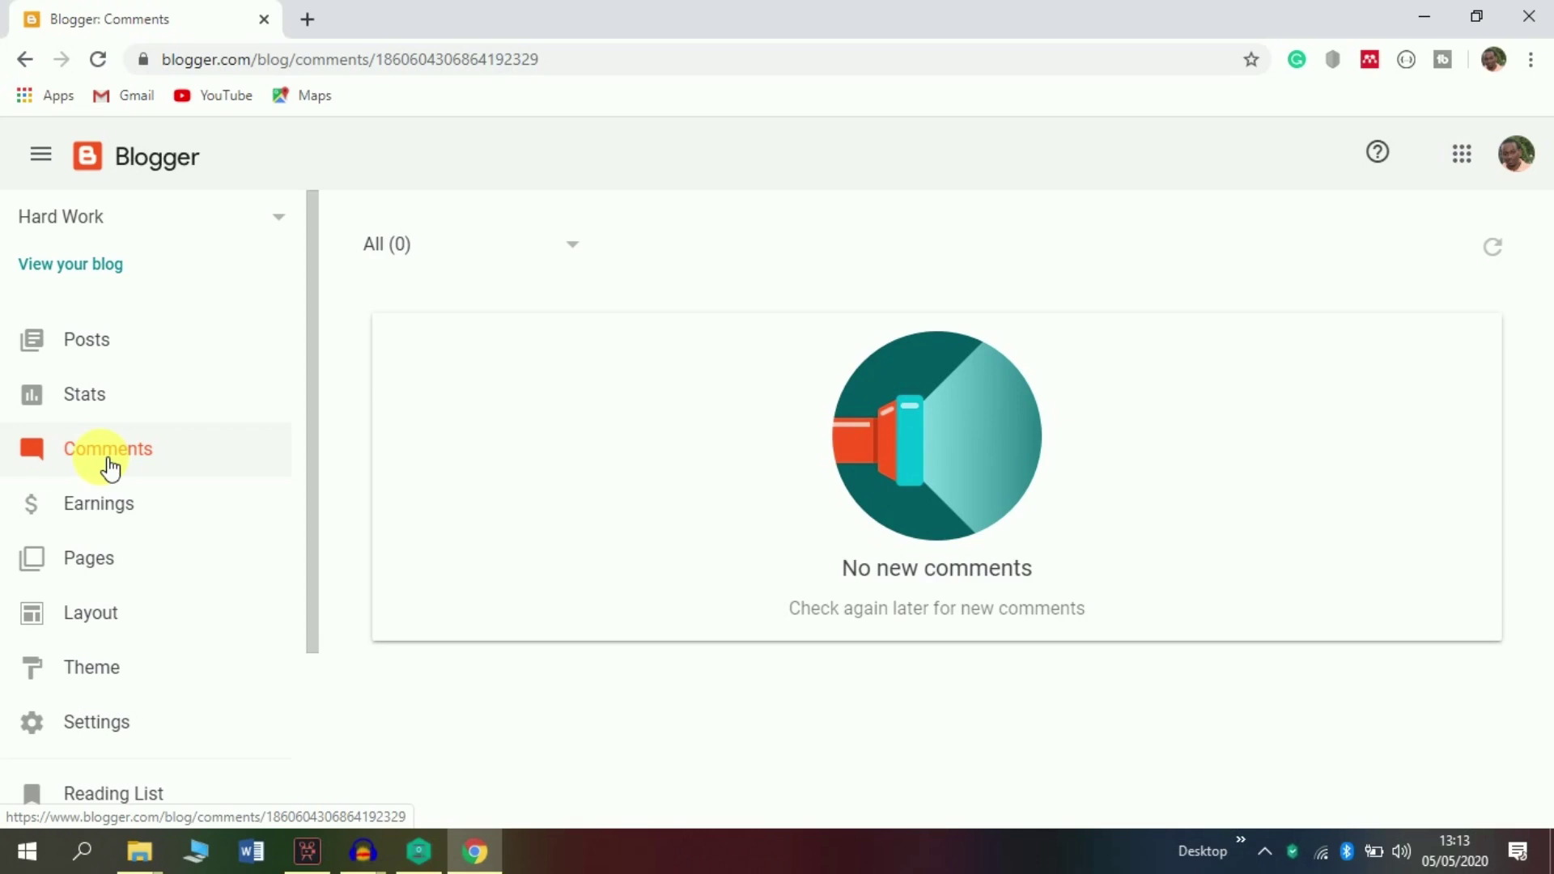
# - Go from the empty Comments list, All (0), to the blog's Earnings section
pyautogui.click(99, 503)
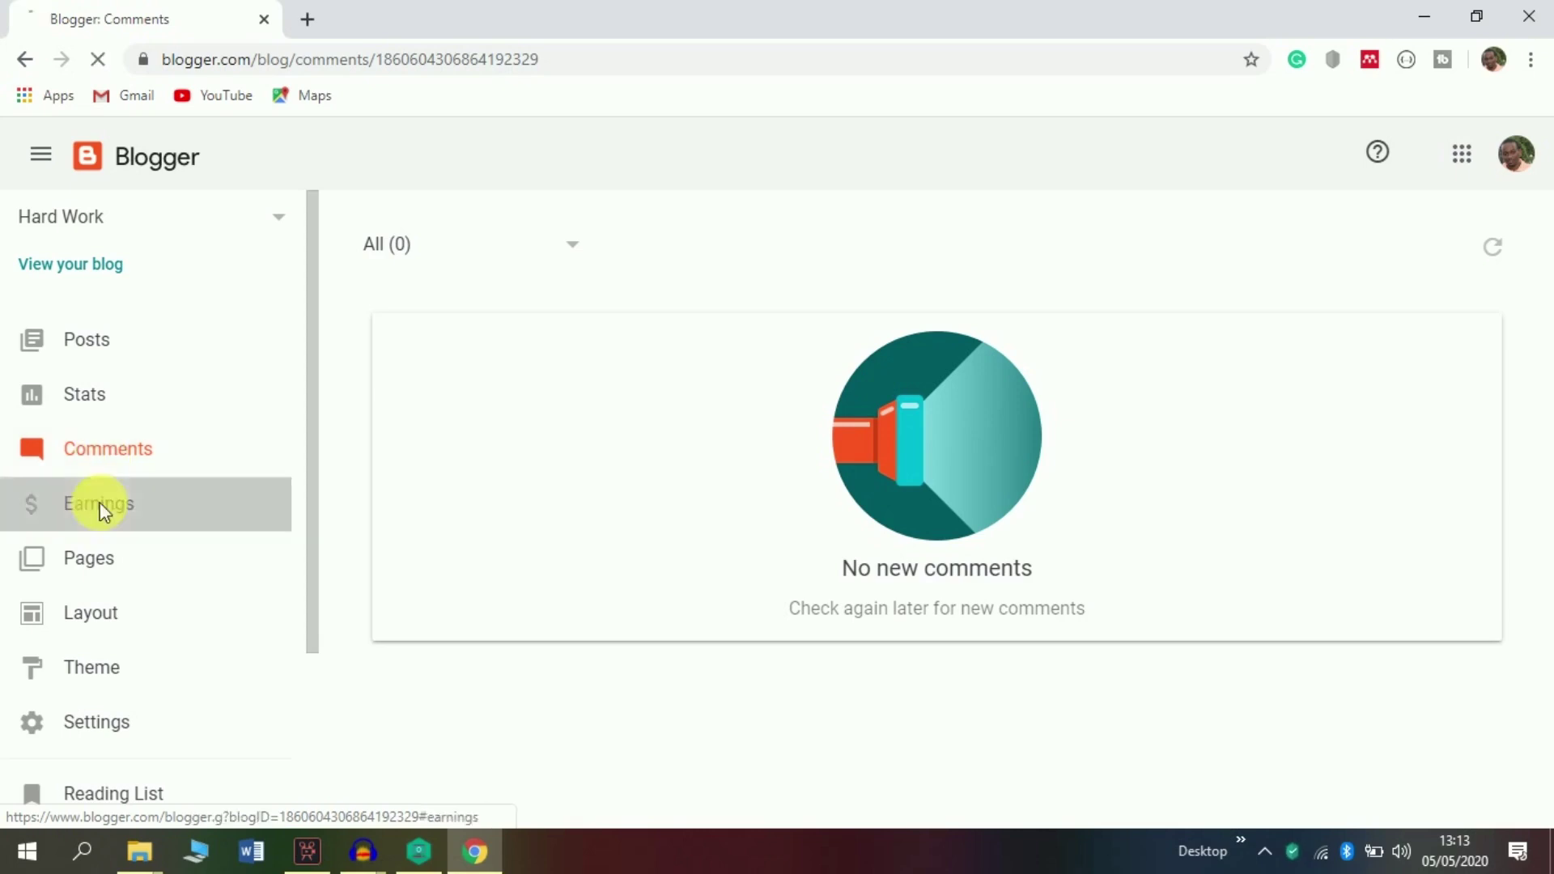